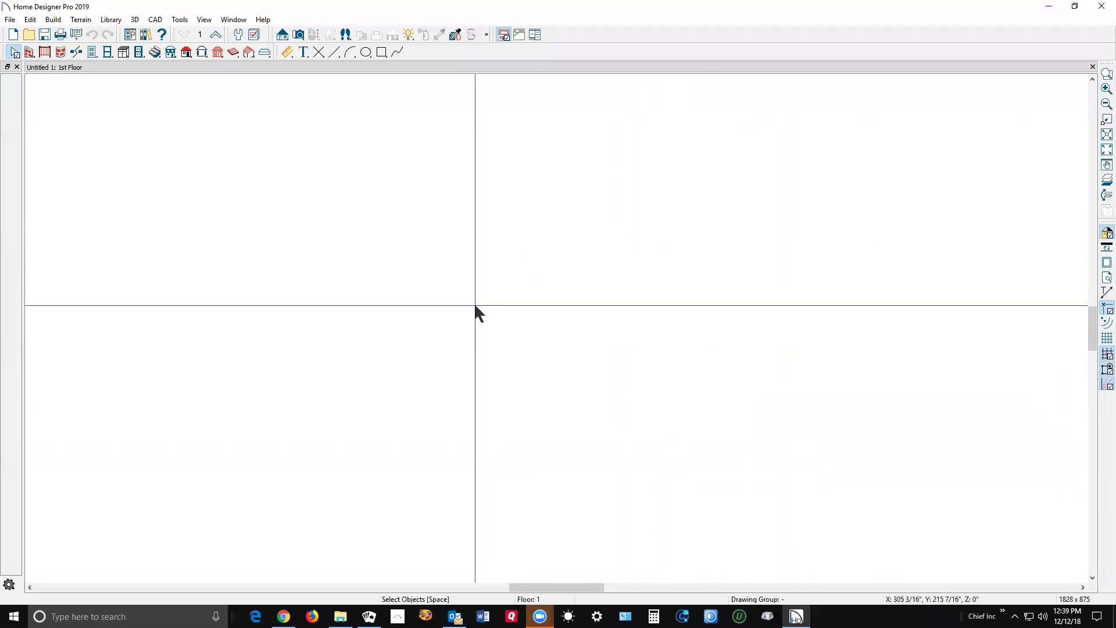
Step: Draw a manual roof plane about 9'-11" deep near the plan centre, turning Auto Rebuild Roofs off
{"action": "left_click", "coordinate": [186, 54]}
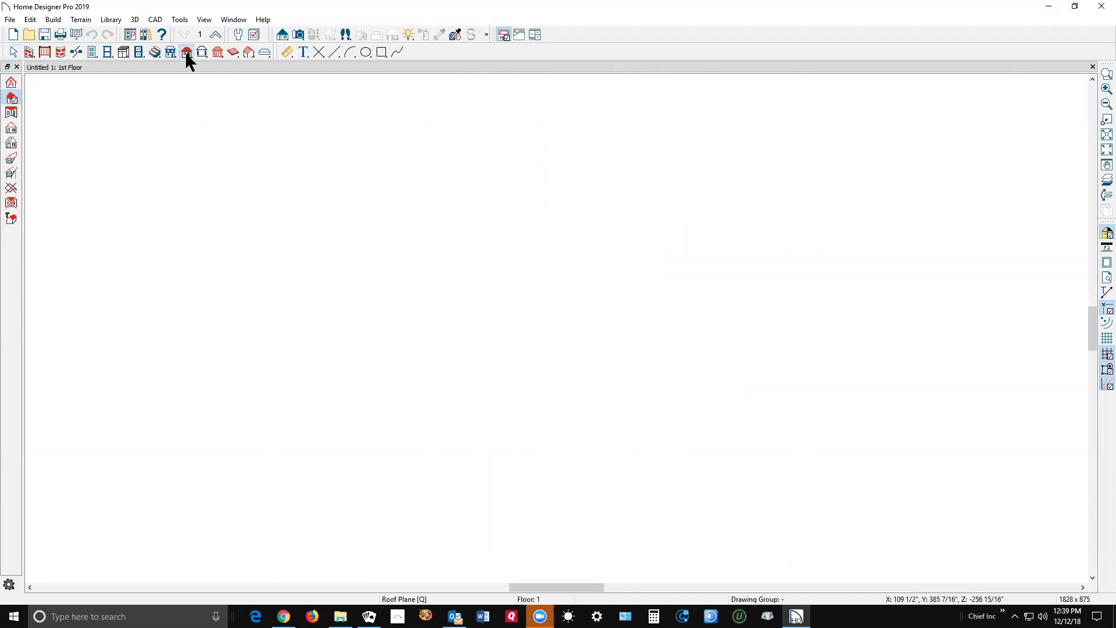
{"action": "left_click_drag", "start_coordinate": [419, 402], "coordinate": [637, 402]}
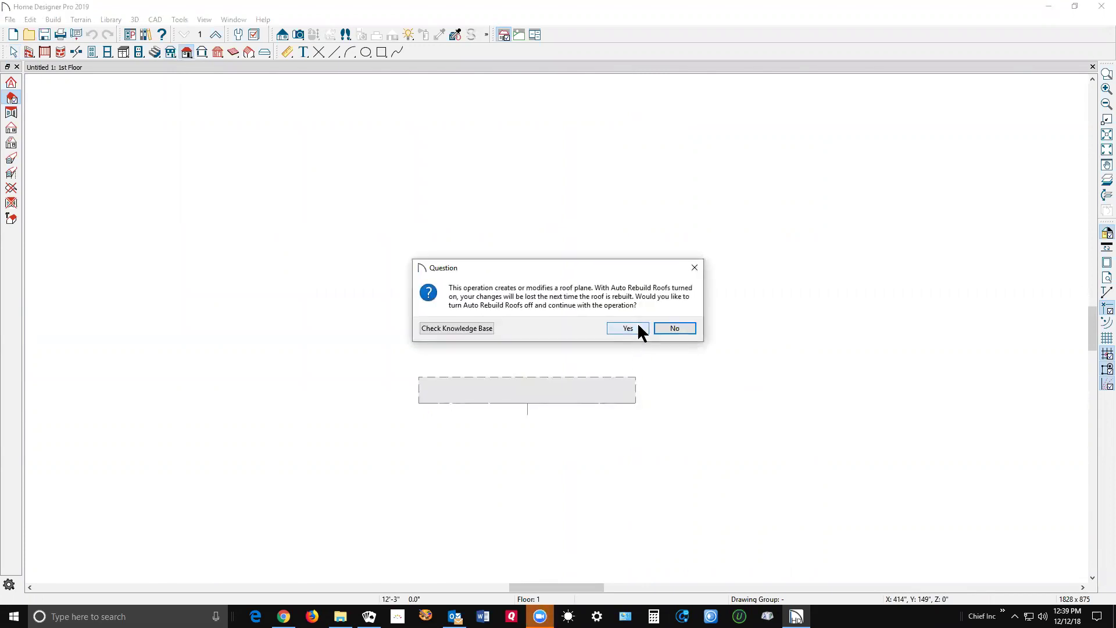
{"action": "left_click", "coordinate": [628, 328]}
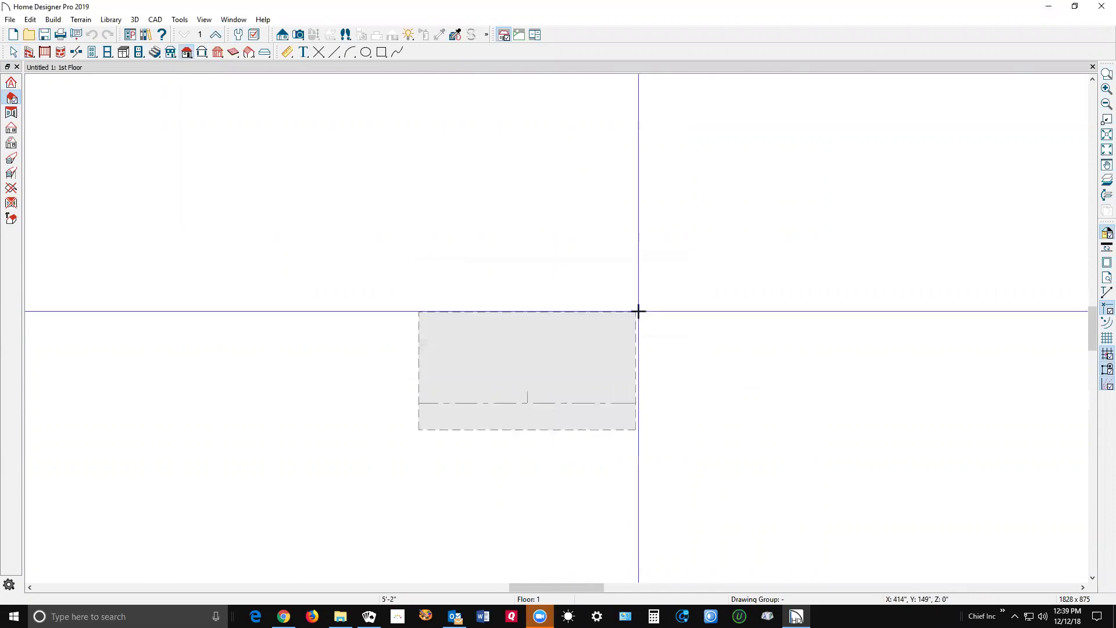
{"action": "left_click", "coordinate": [637, 227]}
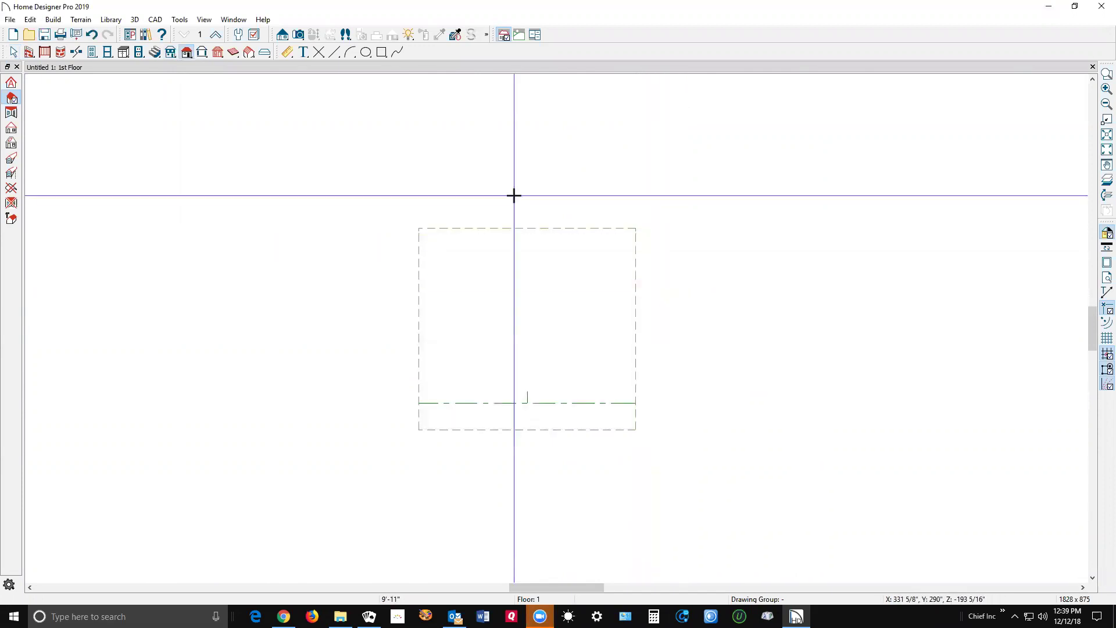
{"action": "key", "text": "alt"}
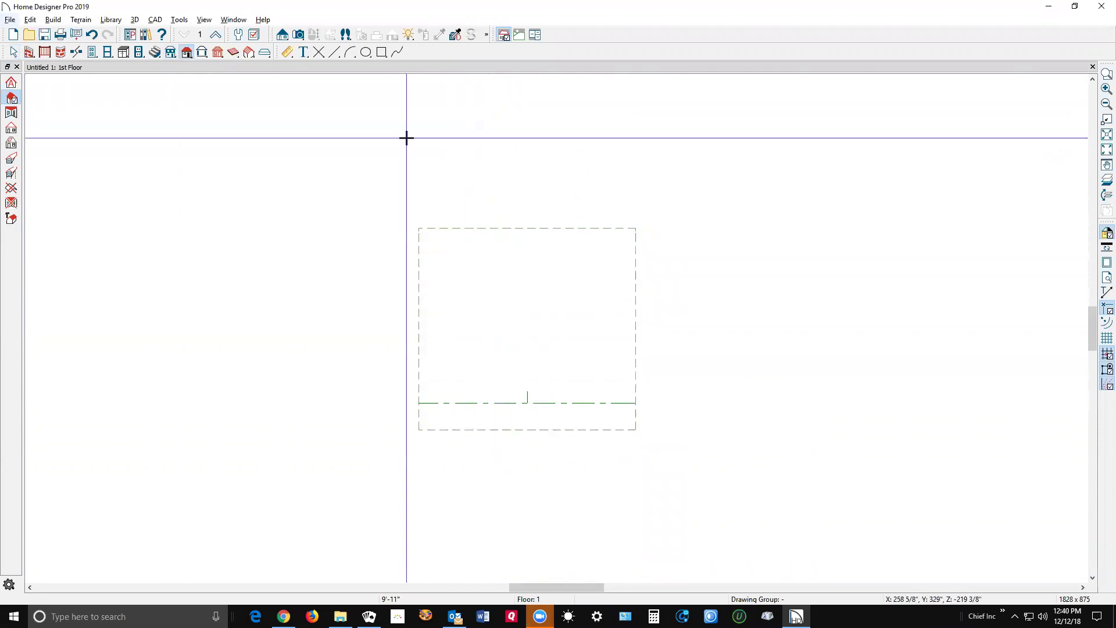
Step: Give the roof plane's pitch arrow a filled arrowhead style at size 12, with its label enabled
{"action": "right_click", "coordinate": [508, 228]}
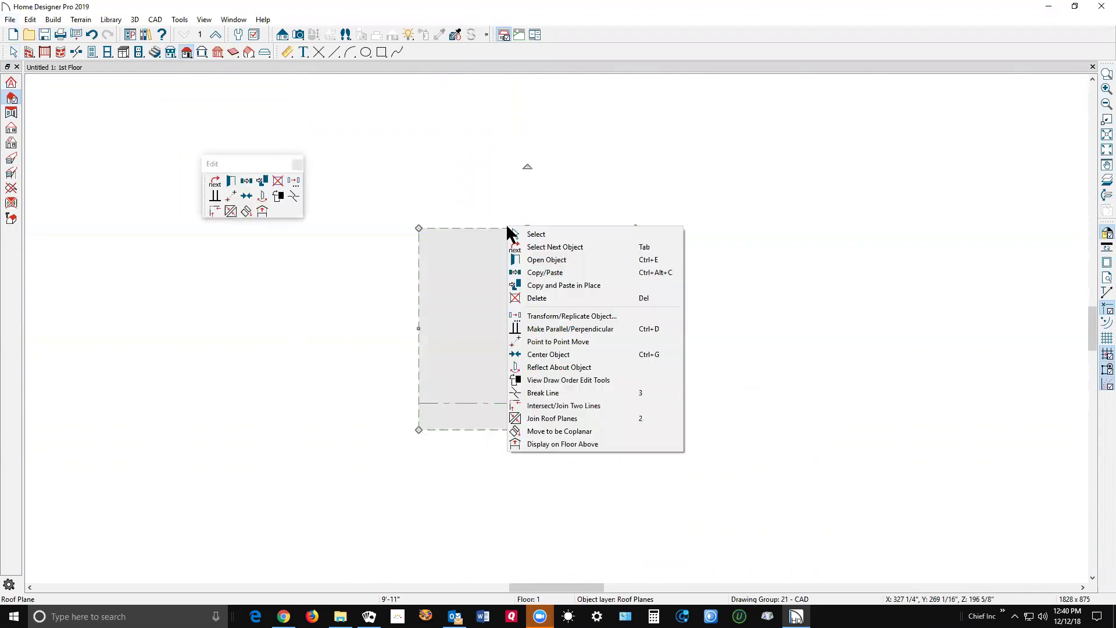
{"action": "left_click", "coordinate": [556, 260]}
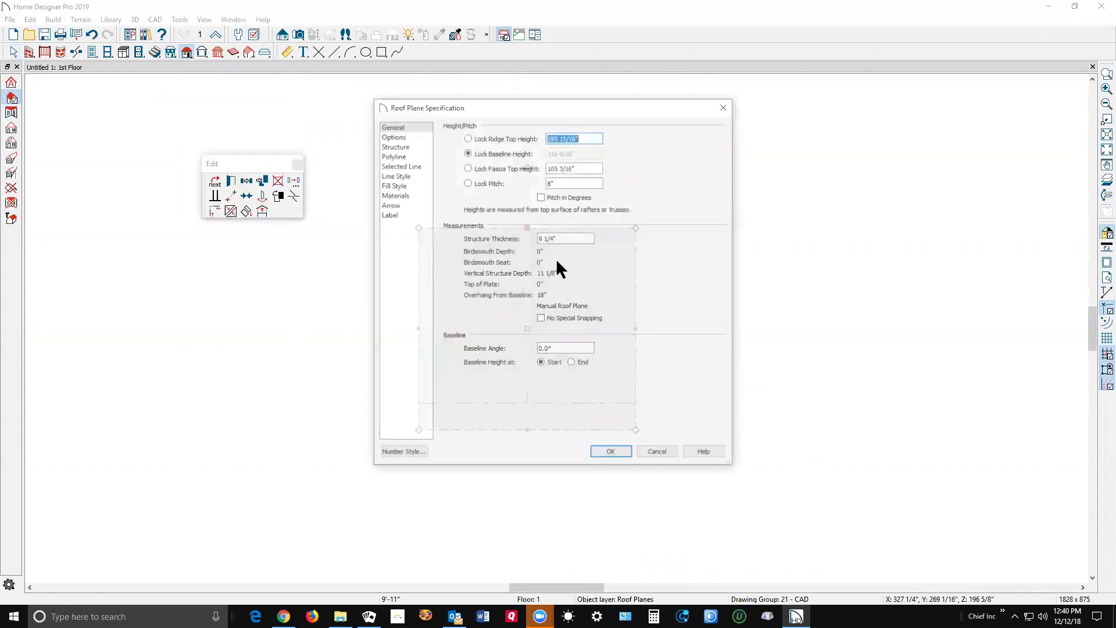
{"action": "left_click", "coordinate": [401, 205]}
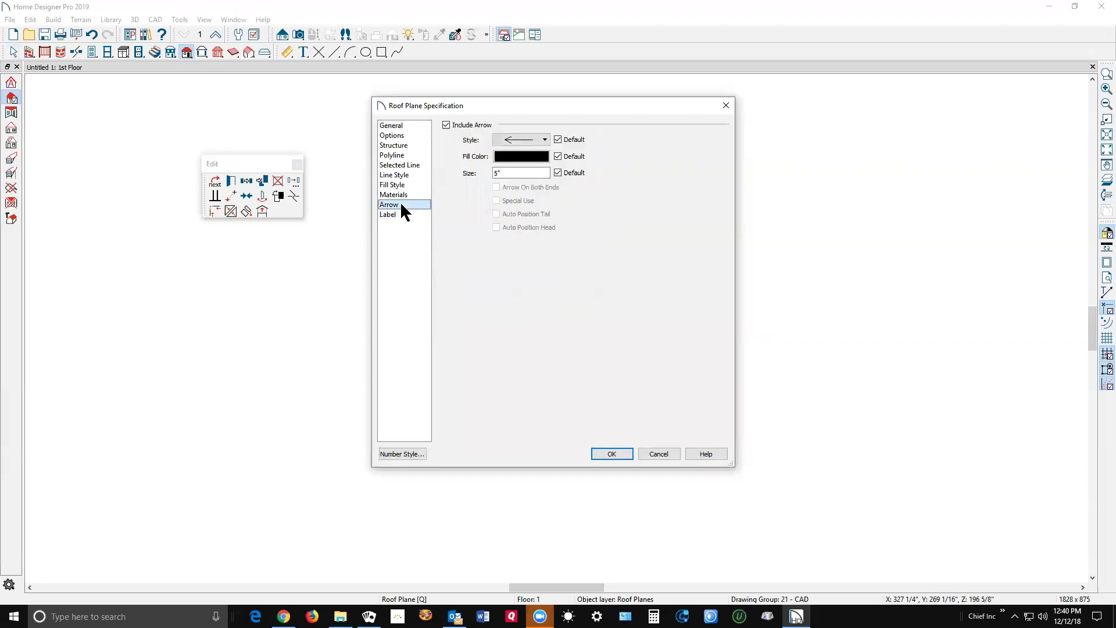
{"action": "left_click", "coordinate": [542, 140]}
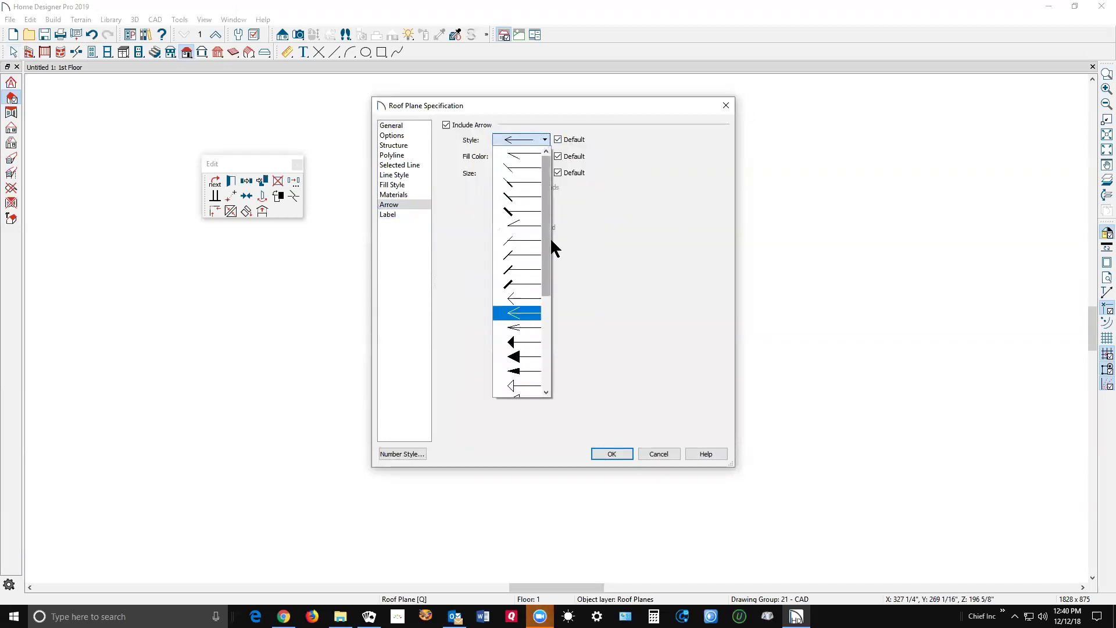
{"action": "left_click", "coordinate": [538, 357]}
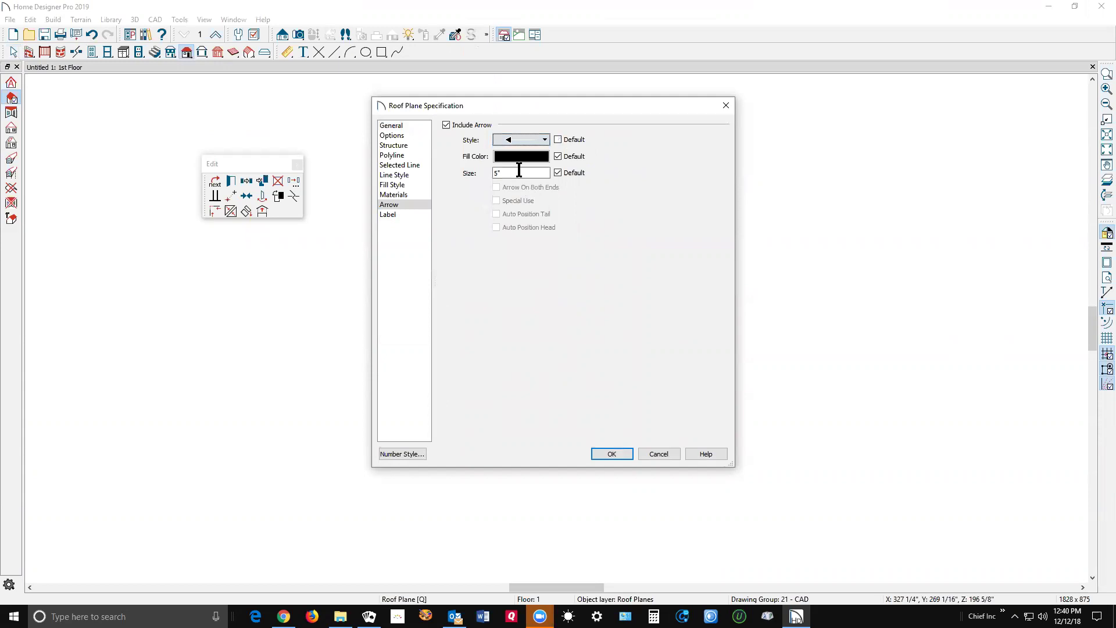
{"action": "double_click", "coordinate": [519, 173]}
{"action": "left_click", "coordinate": [400, 215]}
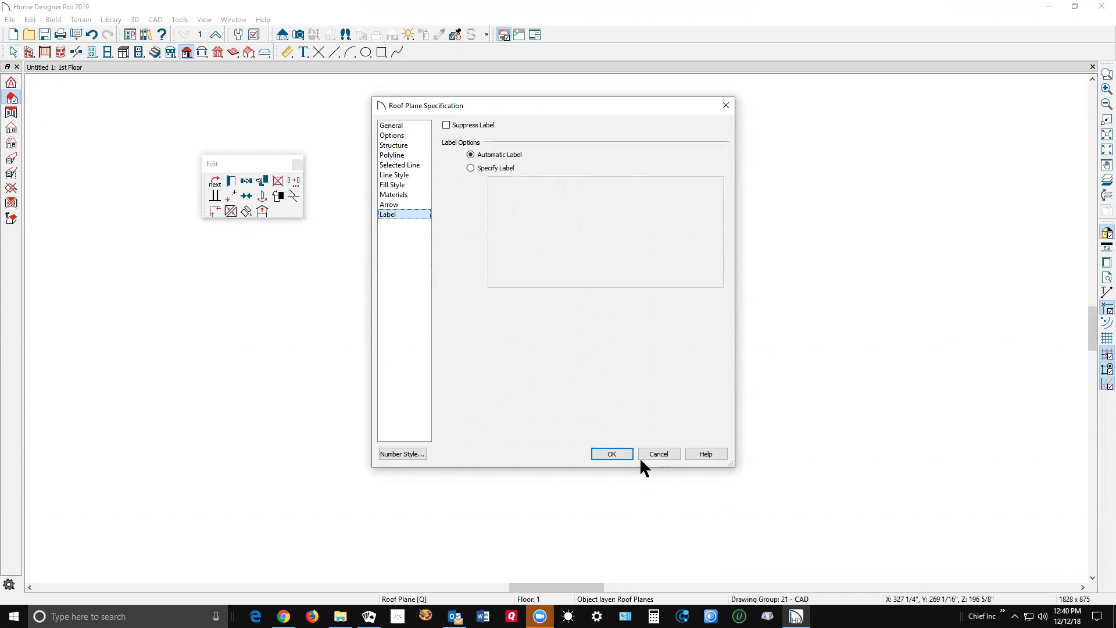
{"action": "left_click", "coordinate": [618, 455]}
{"action": "left_click", "coordinate": [722, 368]}
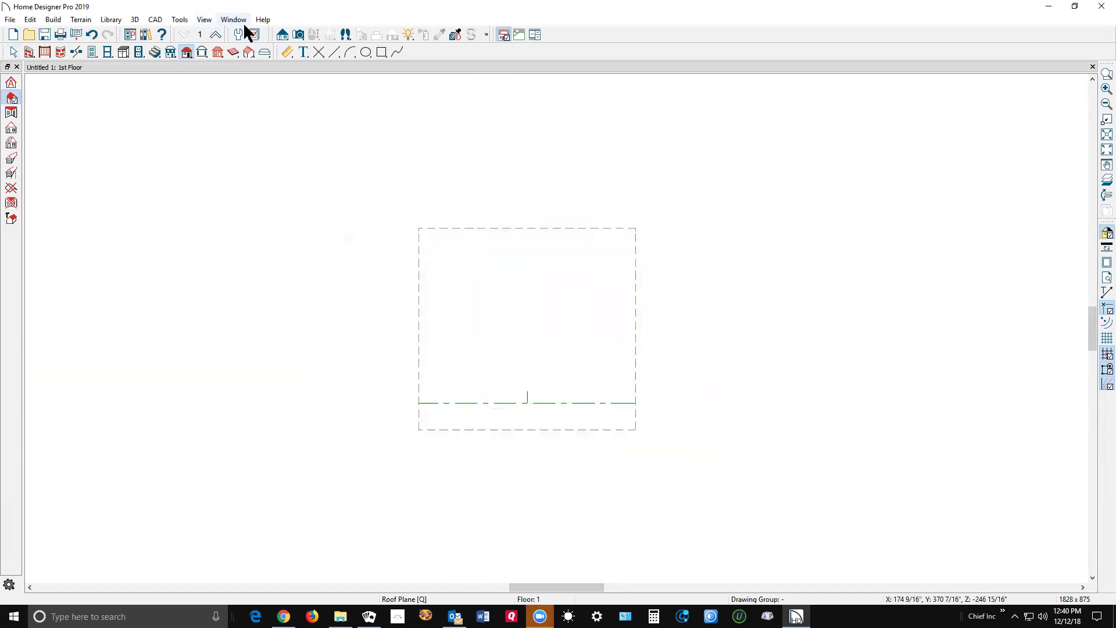
Step: Turn on display of the Roofs, Labels layer in Layer Display Options
{"action": "left_click", "coordinate": [254, 34]}
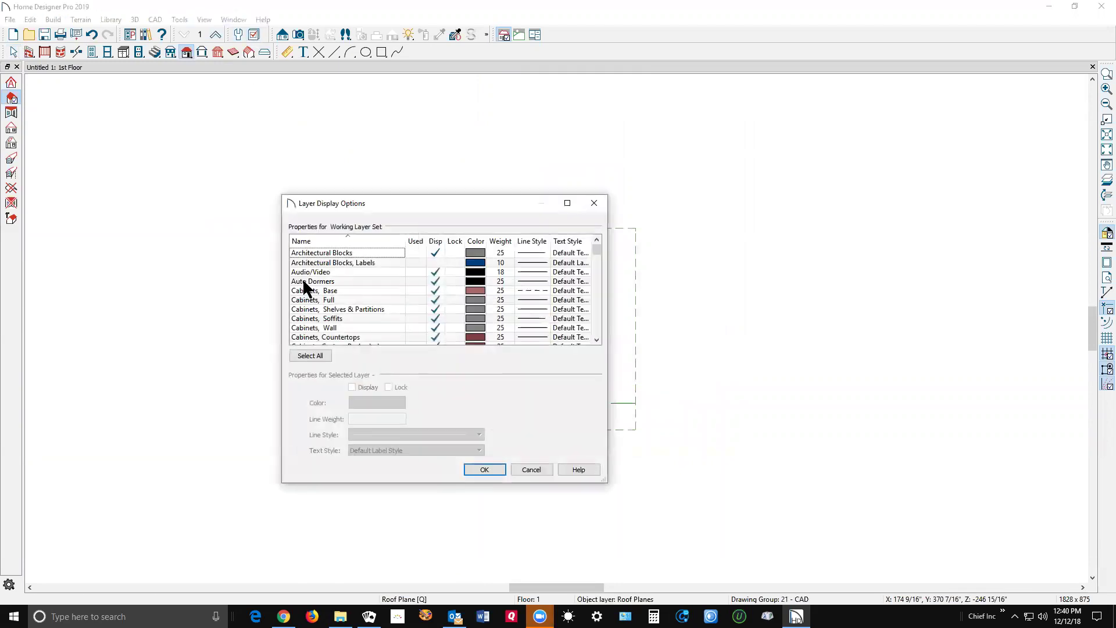
{"action": "left_click", "coordinate": [306, 251]}
{"action": "key", "text": "r"}
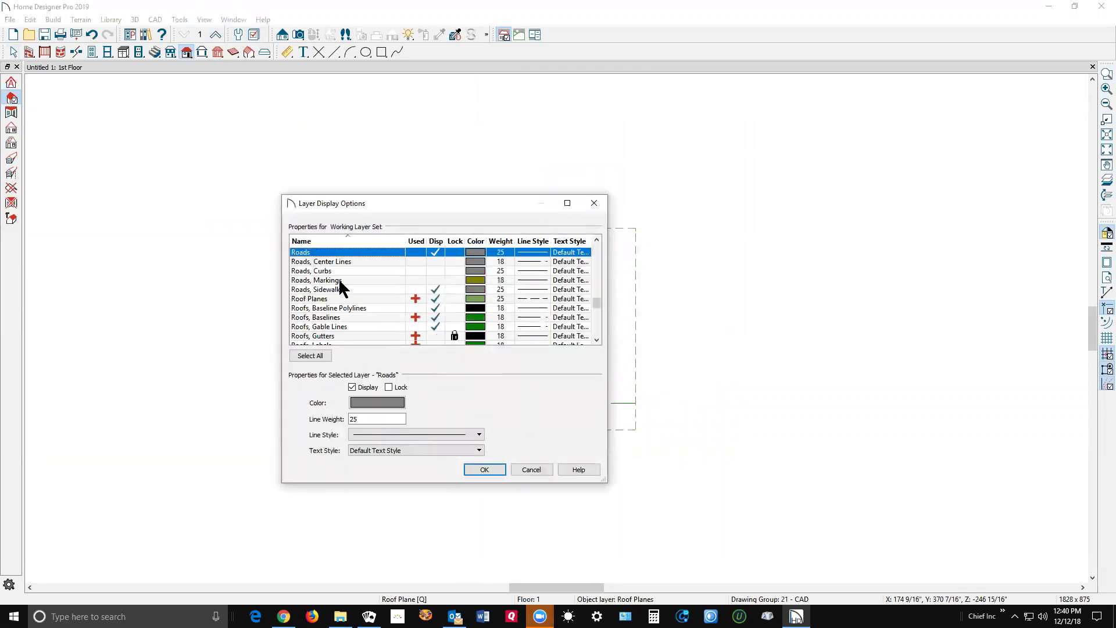
{"action": "scroll", "coordinate": [346, 287], "scroll_direction": "down", "scroll_amount": 2}
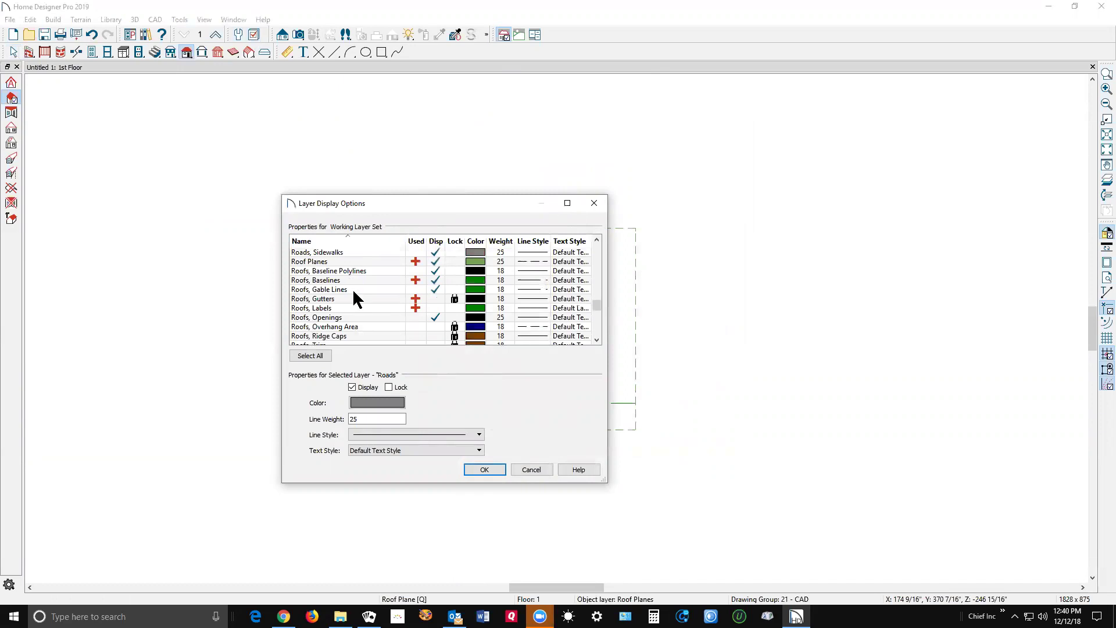
{"action": "scroll", "coordinate": [353, 290], "scroll_direction": "down", "scroll_amount": 3}
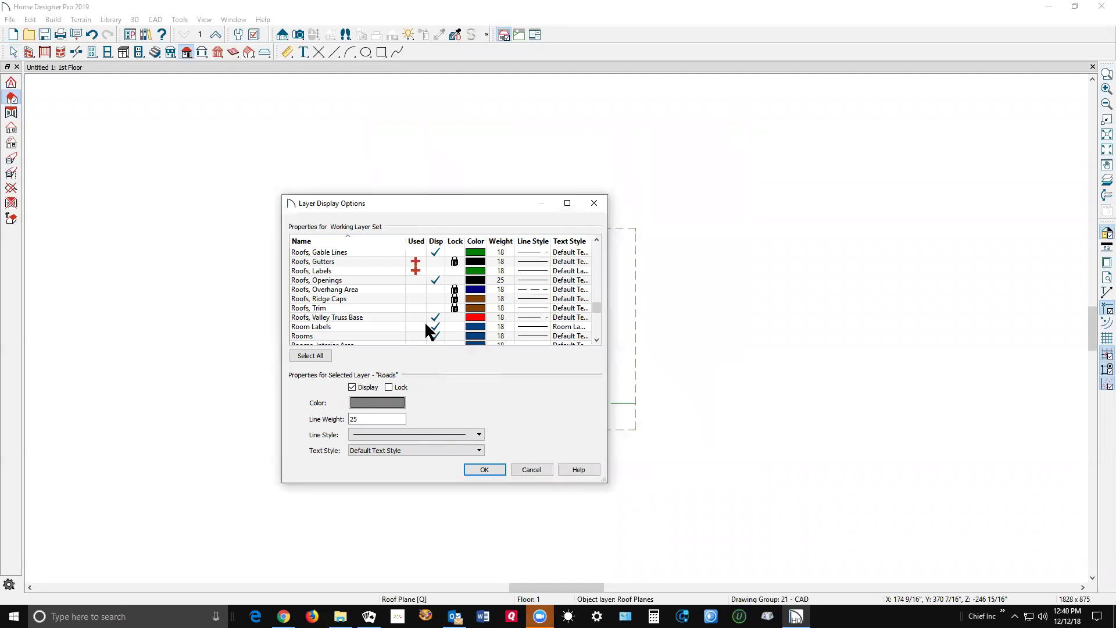
{"action": "scroll", "coordinate": [425, 321], "scroll_direction": "up", "scroll_amount": 1}
{"action": "scroll", "coordinate": [424, 321], "scroll_direction": "up", "scroll_amount": 3}
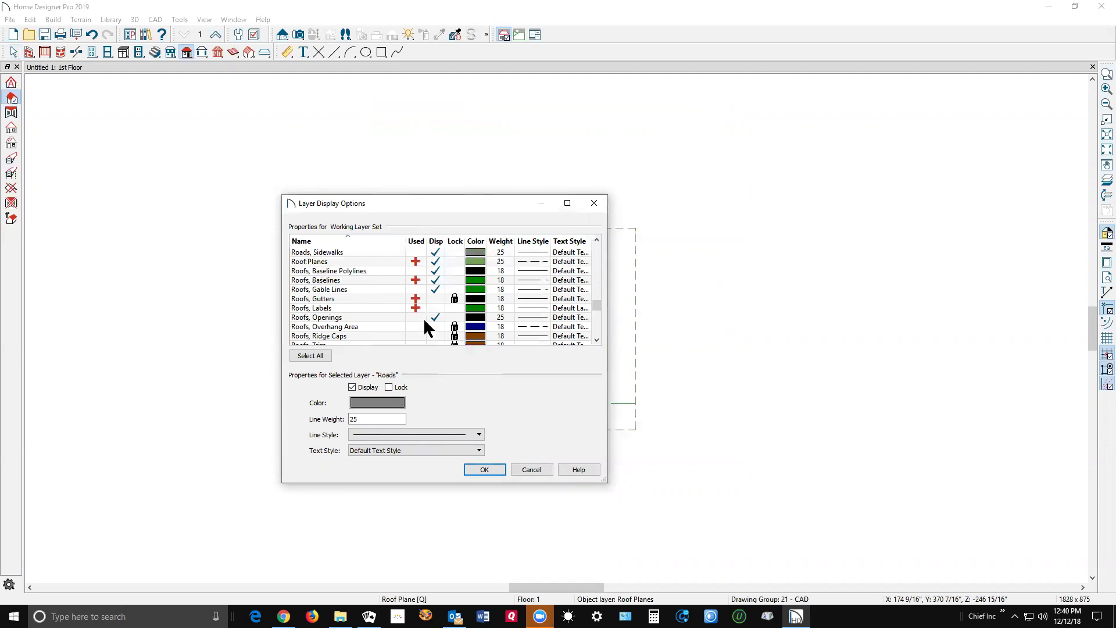
{"action": "scroll", "coordinate": [424, 320], "scroll_direction": "down", "scroll_amount": 1}
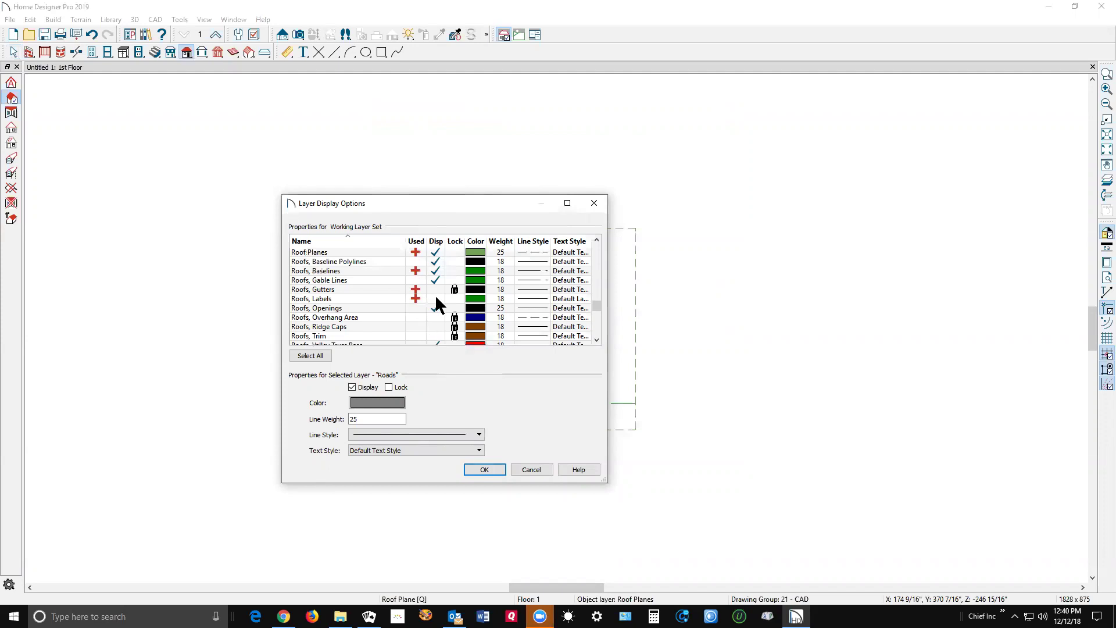
{"action": "left_click", "coordinate": [435, 297]}
Step: Apply the layer change, then review the roof plane's Label and Arrow settings without changing them
{"action": "left_click", "coordinate": [485, 470]}
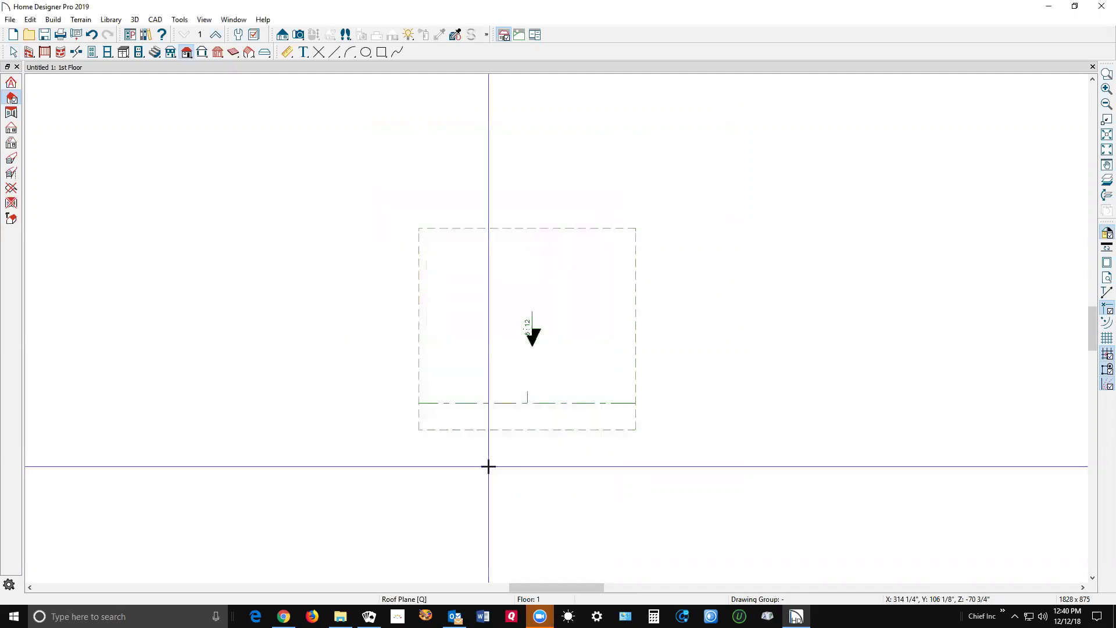
{"action": "scroll", "coordinate": [536, 324], "scroll_direction": "up", "scroll_amount": 3}
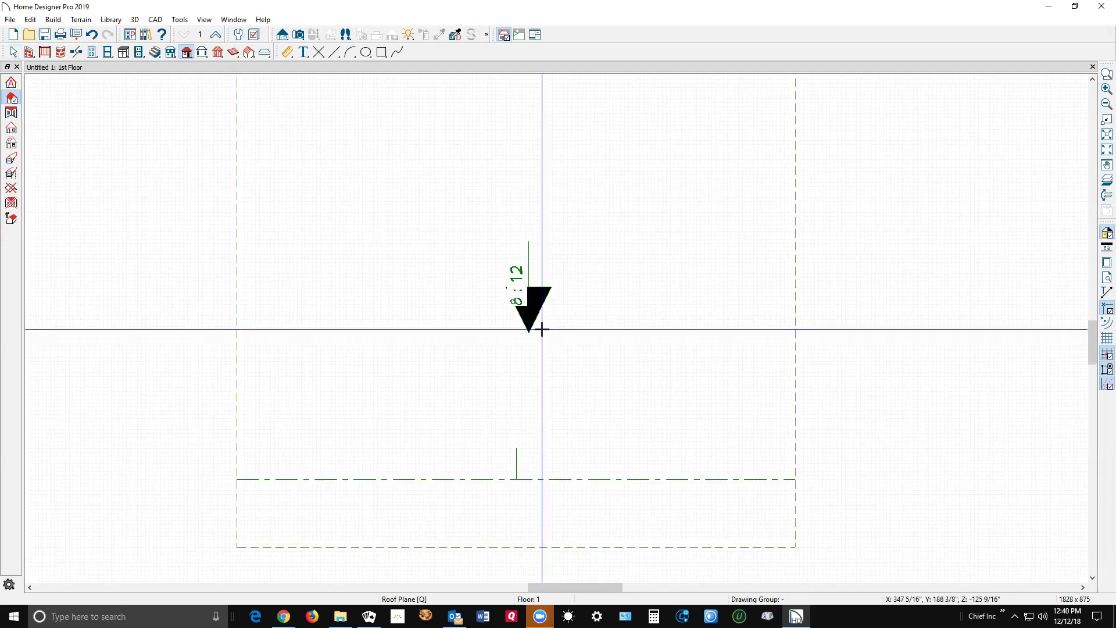
{"action": "scroll", "coordinate": [573, 250], "scroll_direction": "down", "scroll_amount": 3}
{"action": "scroll", "coordinate": [573, 251], "scroll_direction": "down", "scroll_amount": 1}
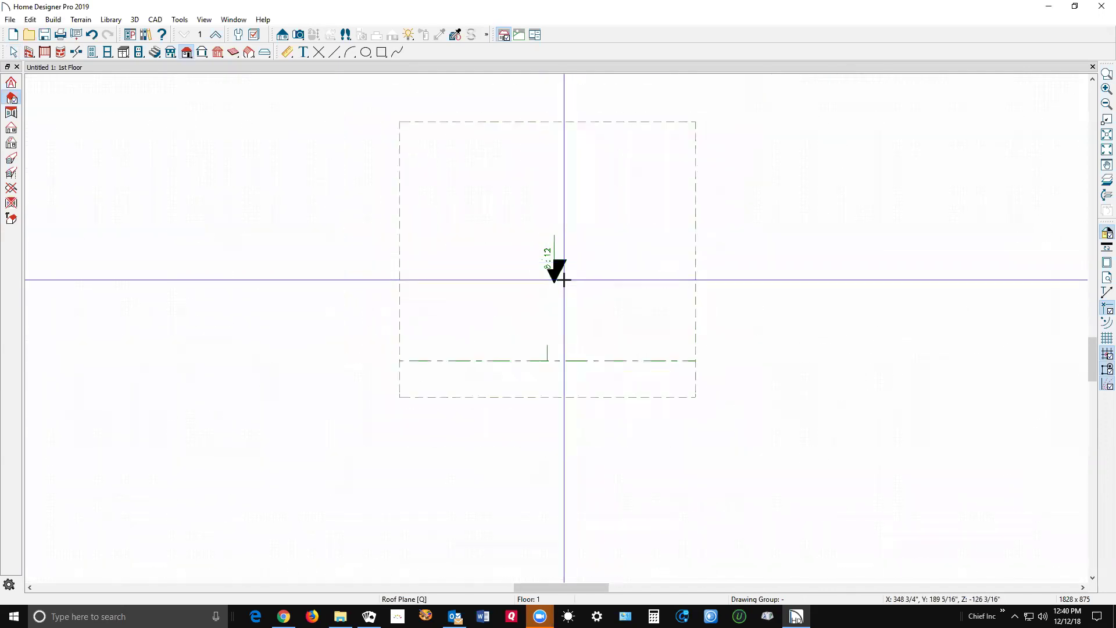
{"action": "key", "text": "space"}
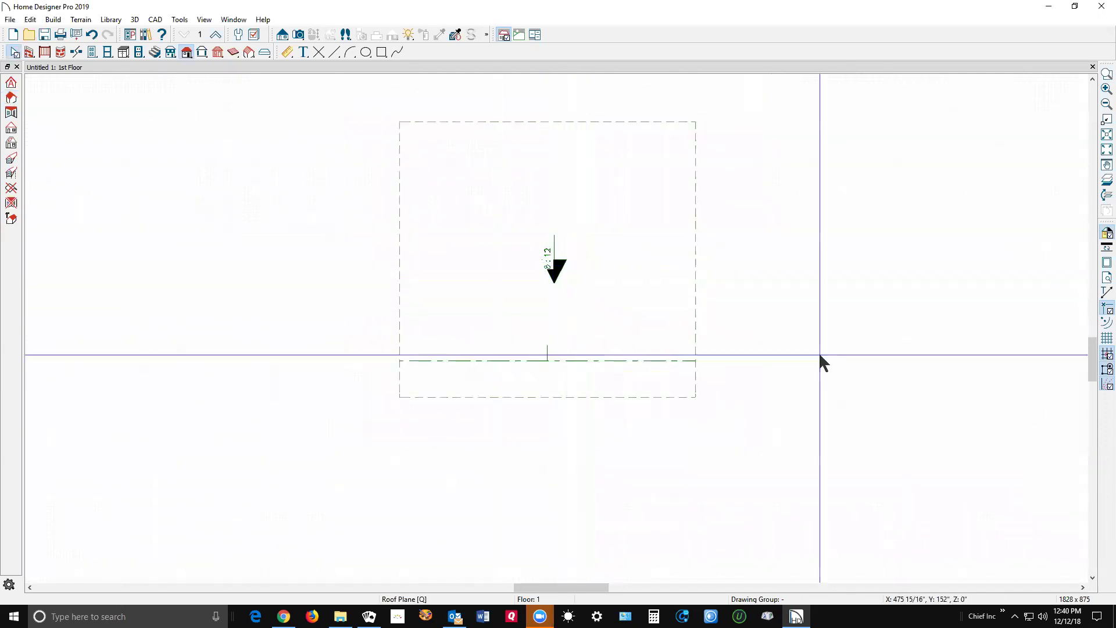
{"action": "left_click", "coordinate": [697, 282]}
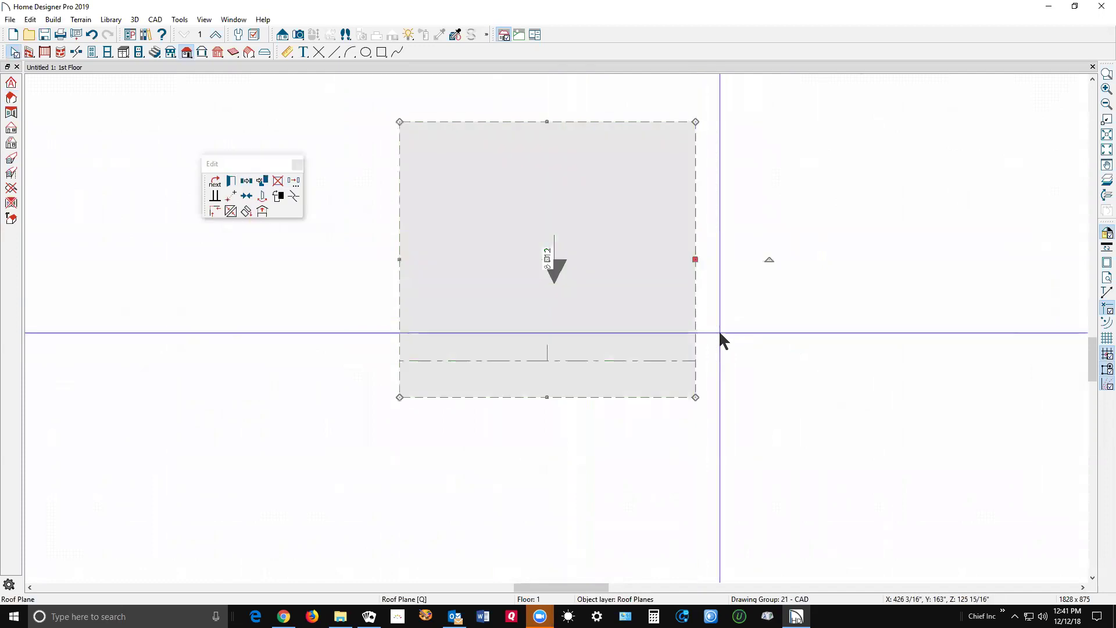
{"action": "left_click", "coordinate": [229, 182]}
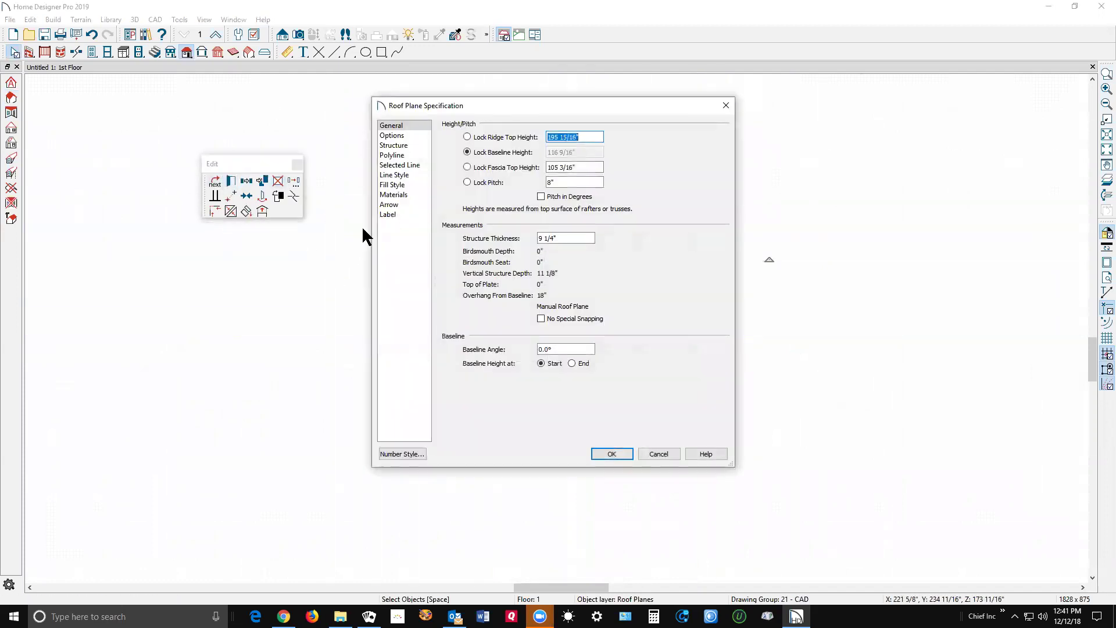
{"action": "left_click", "coordinate": [388, 216]}
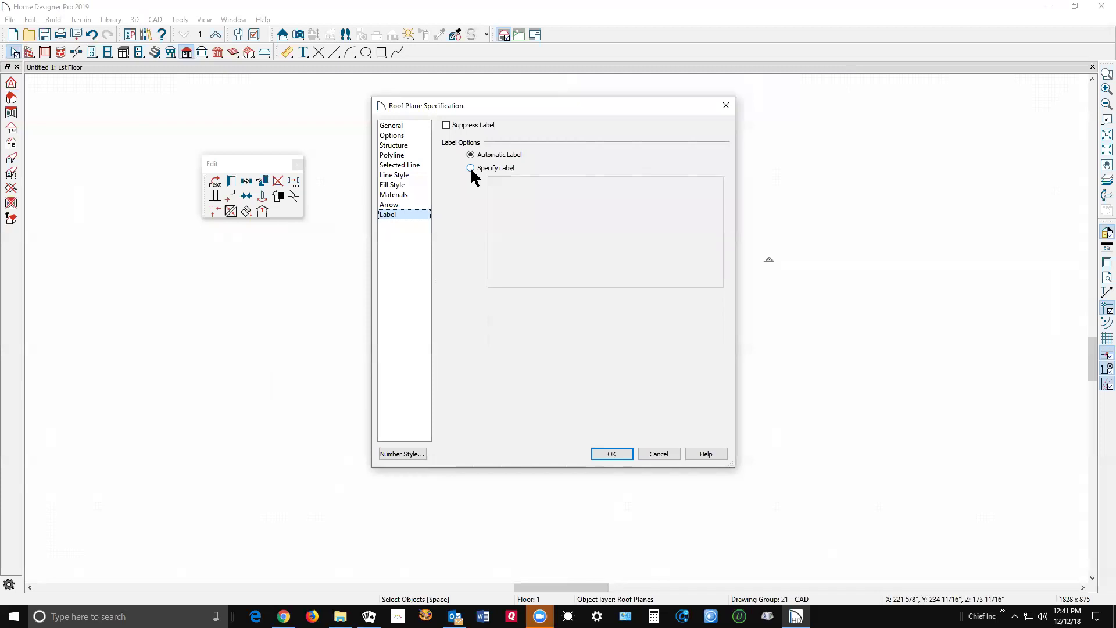
{"action": "left_click", "coordinate": [390, 207]}
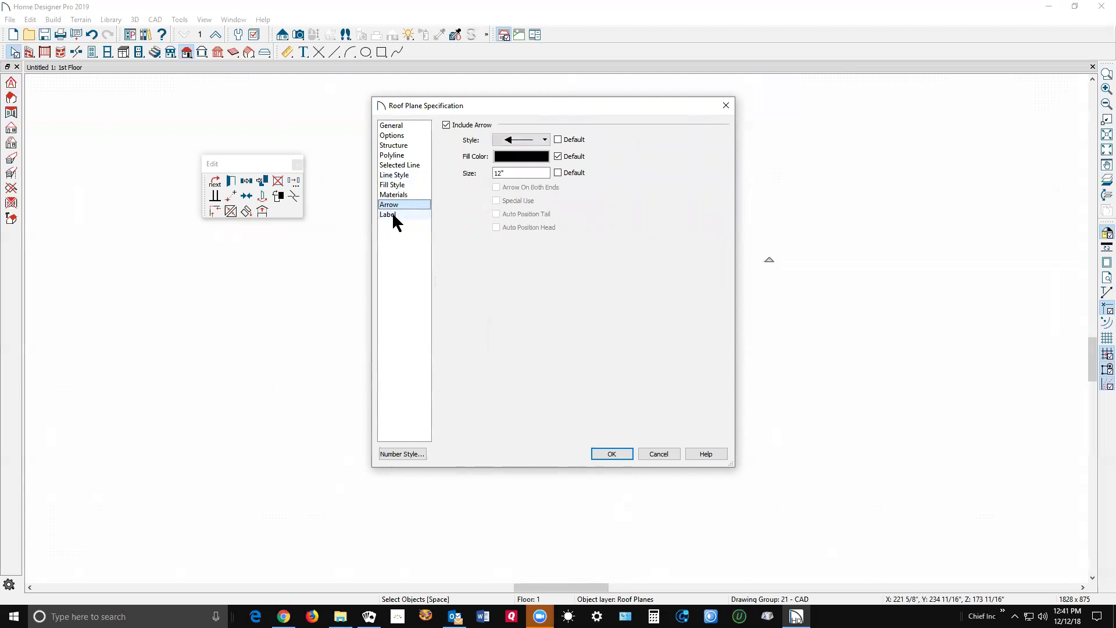
{"action": "left_click", "coordinate": [389, 215]}
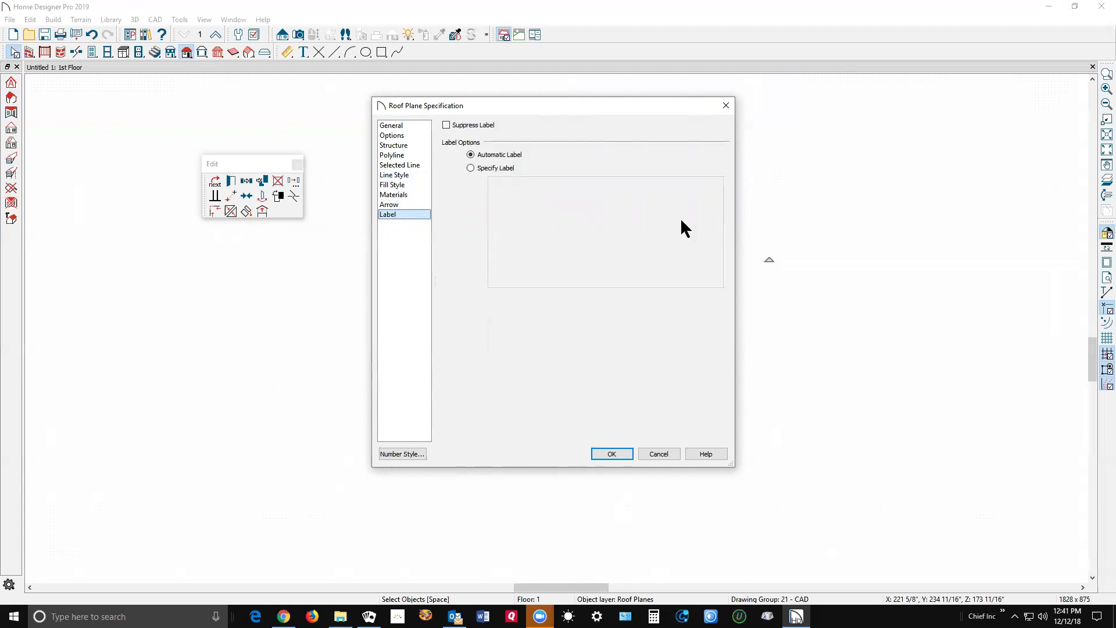
{"action": "left_click", "coordinate": [612, 454]}
{"action": "left_click", "coordinate": [637, 413]}
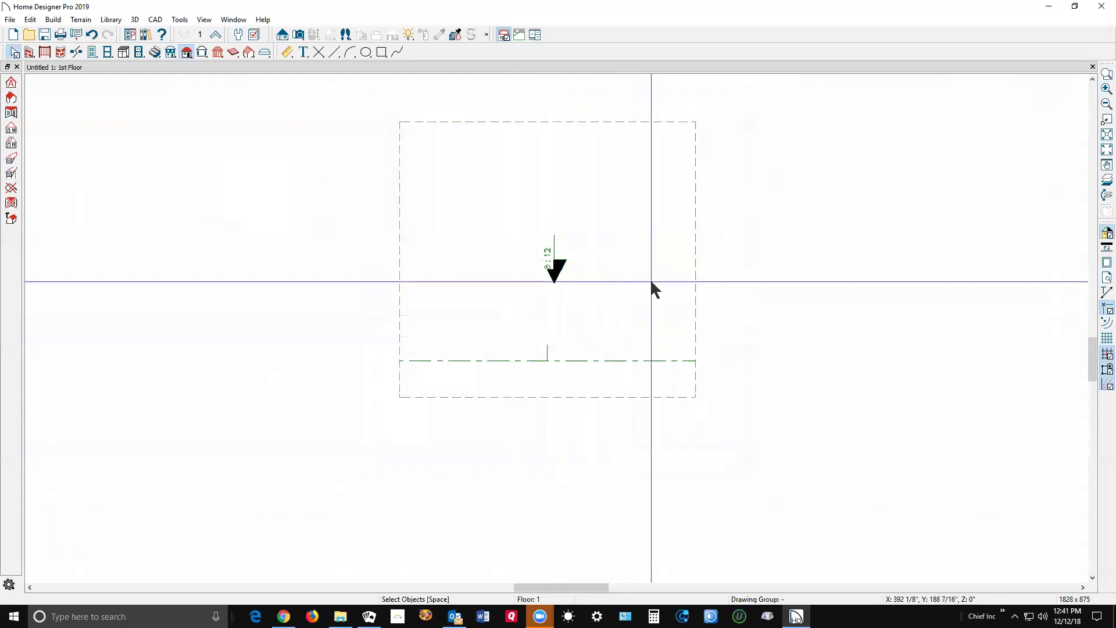
Step: Check Suppress Label on the roof plane so its automatic pitch label disappears
{"action": "left_click", "coordinate": [694, 272]}
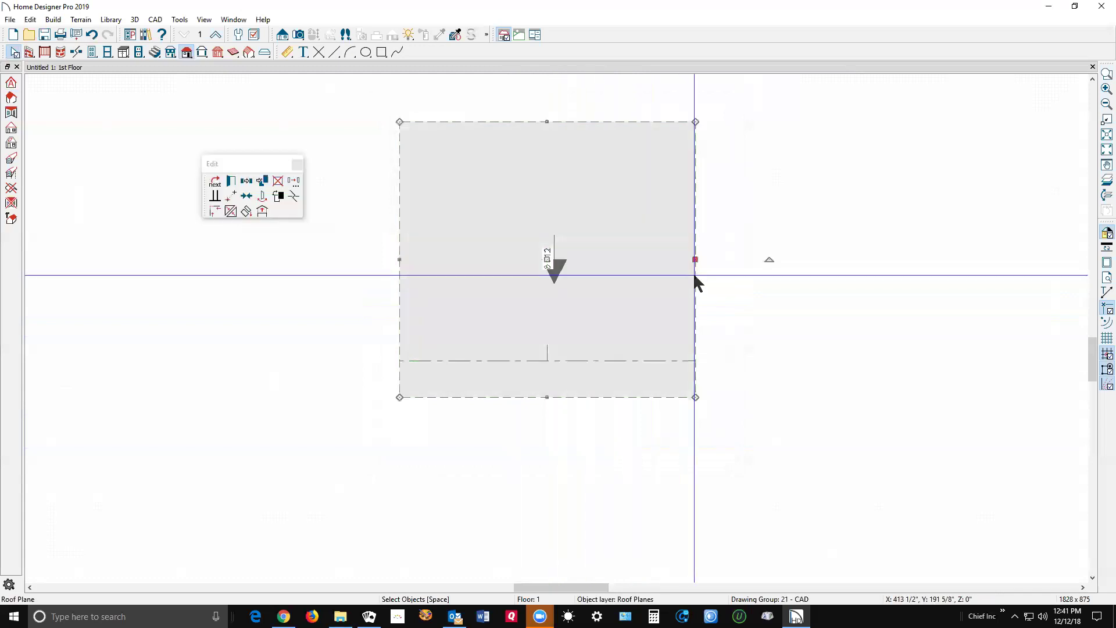
{"action": "left_click", "coordinate": [231, 182]}
{"action": "left_click", "coordinate": [393, 204]}
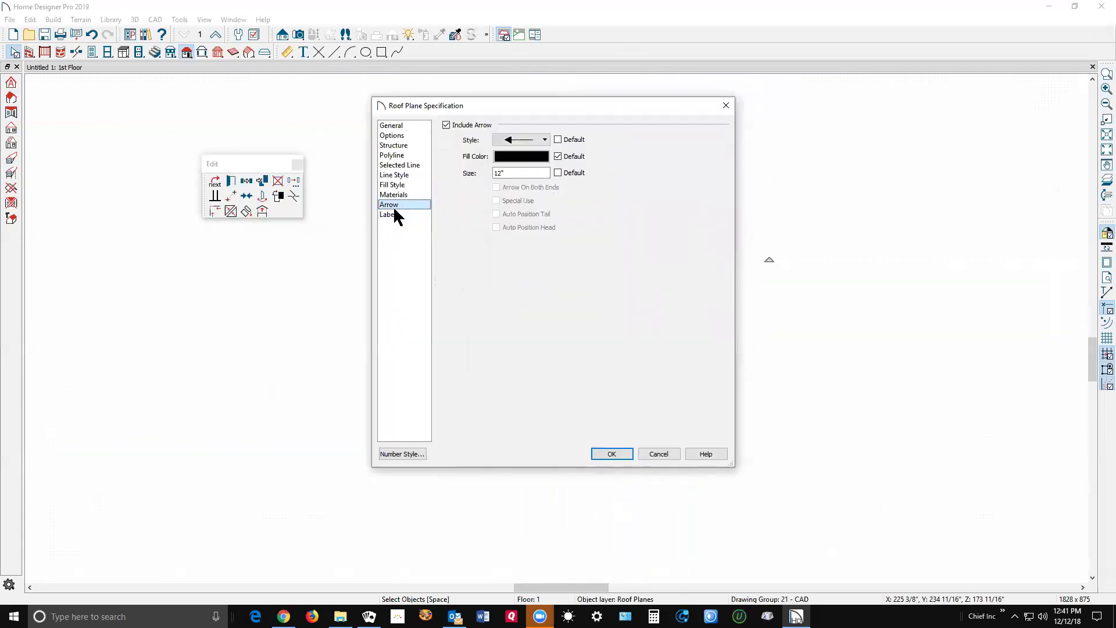
{"action": "left_click", "coordinate": [396, 214]}
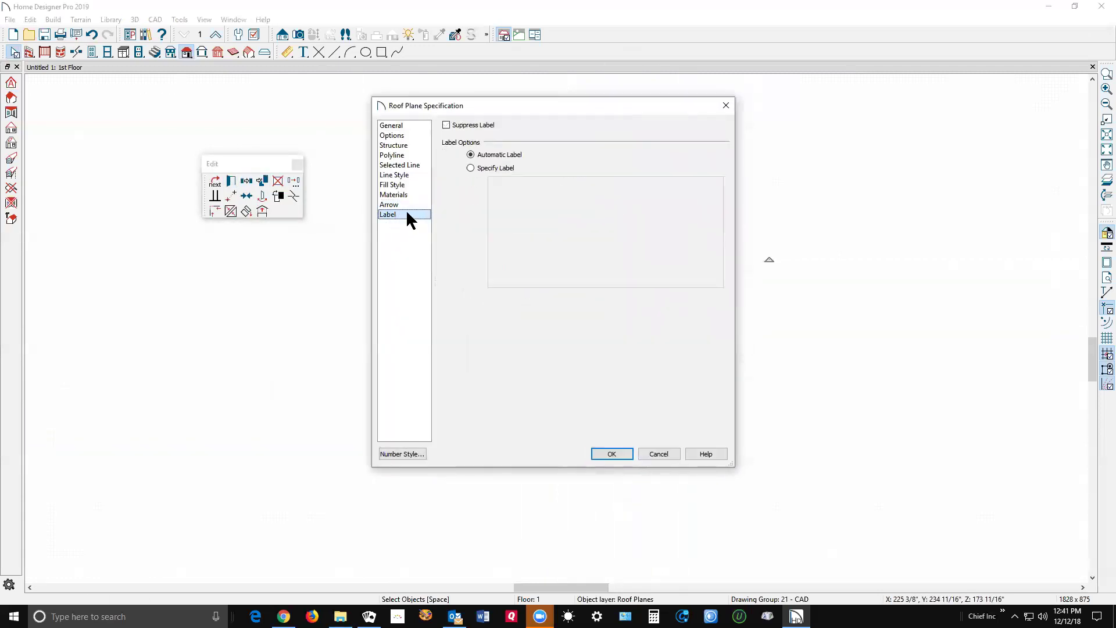
{"action": "left_click", "coordinate": [460, 124]}
{"action": "left_click", "coordinate": [612, 454]}
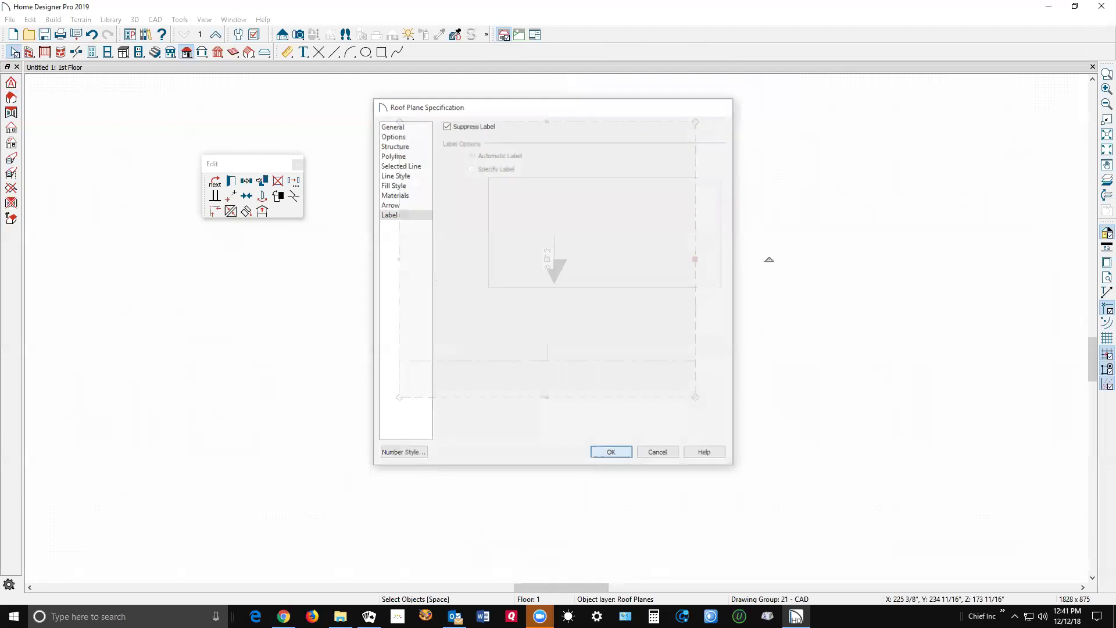
{"action": "left_click", "coordinate": [638, 451]}
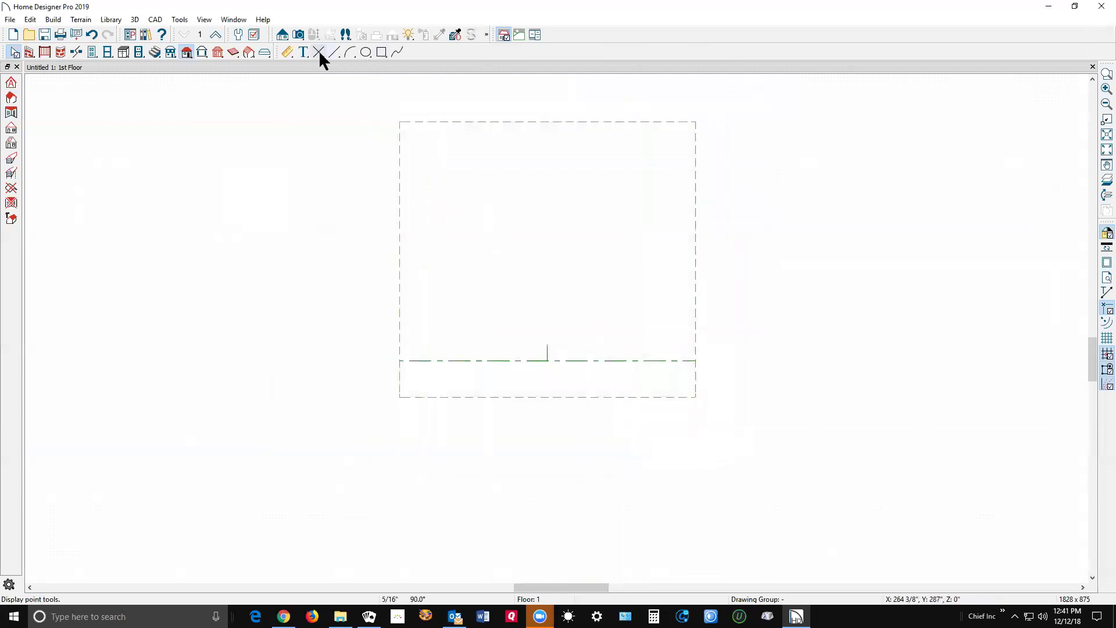
Step: Place a circle callout at the roof plane's centre, leaving its Callout Specification open
{"action": "left_click", "coordinate": [303, 52]}
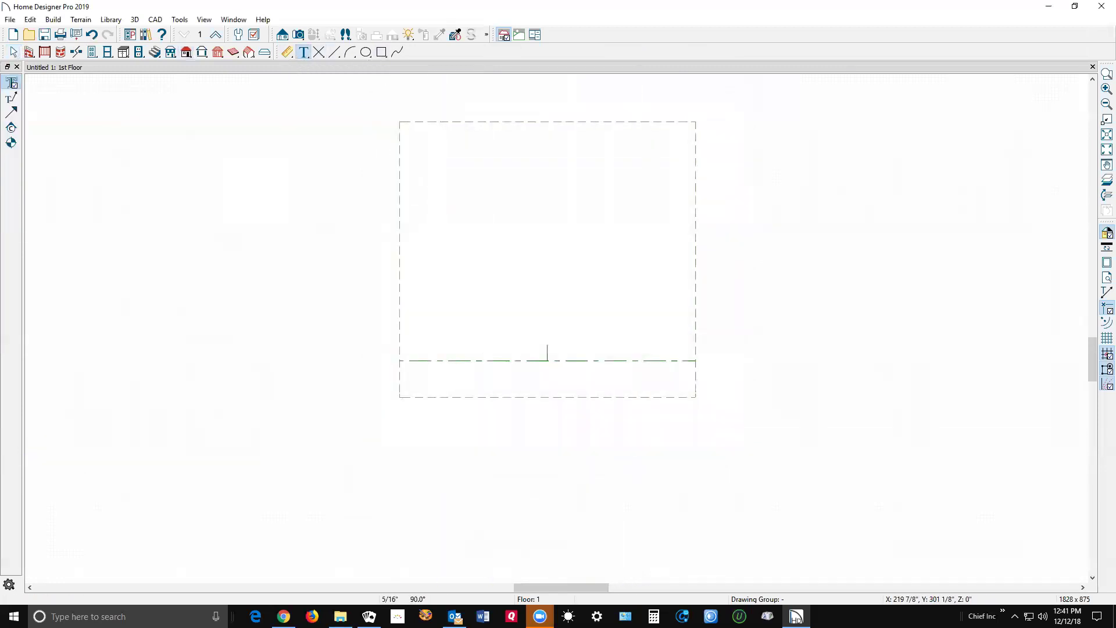
{"action": "left_click", "coordinate": [11, 128]}
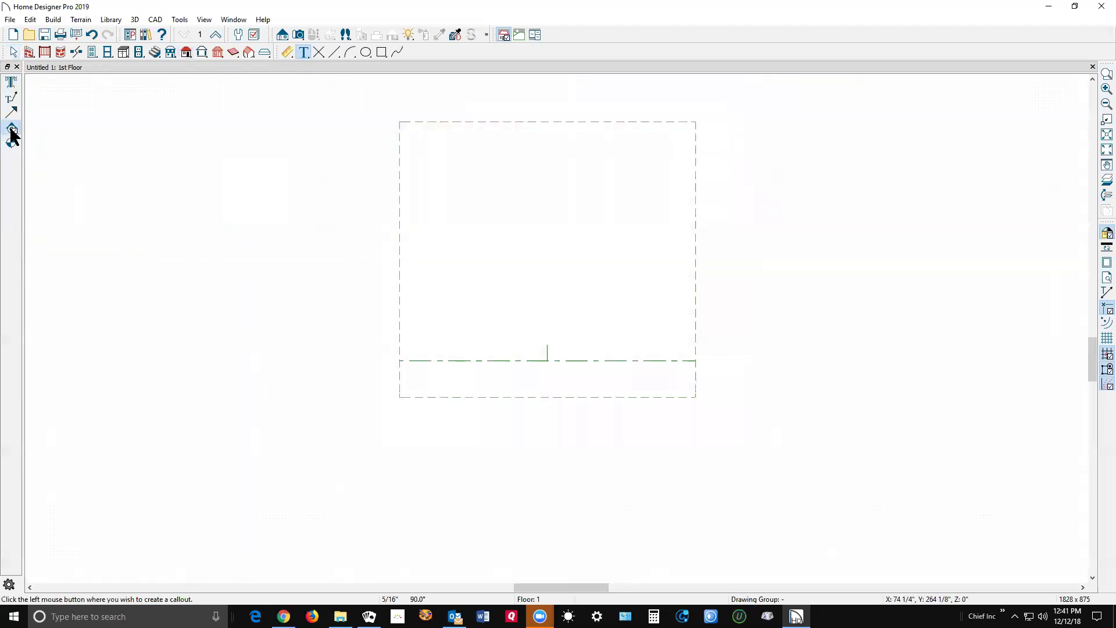
{"action": "left_click", "coordinate": [552, 278]}
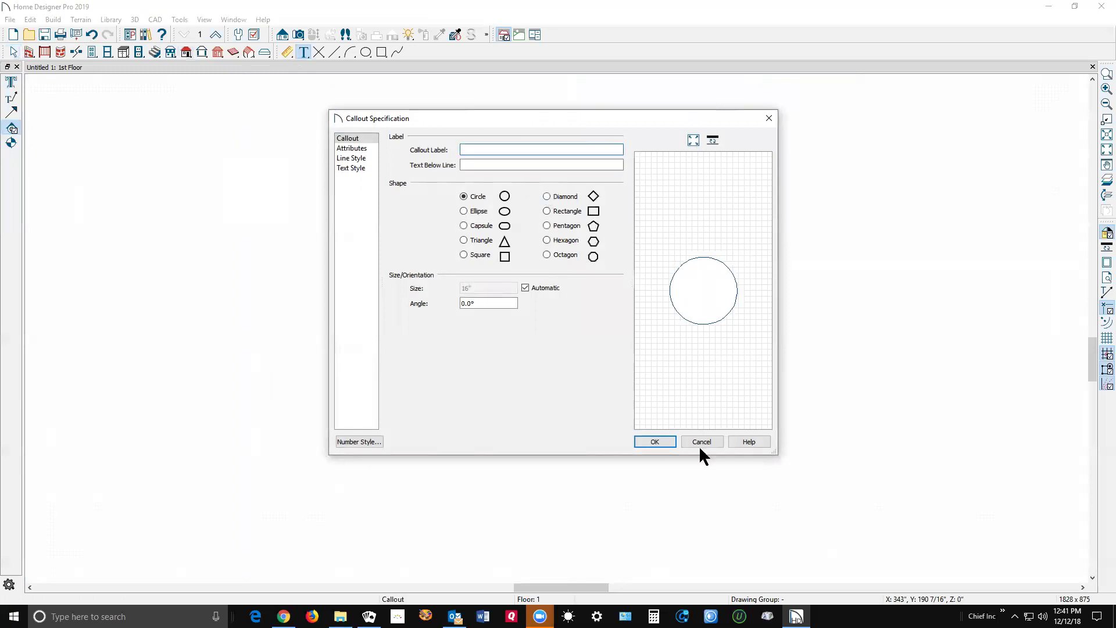
{"action": "left_click", "coordinate": [655, 442]}
{"action": "key", "text": "space"}
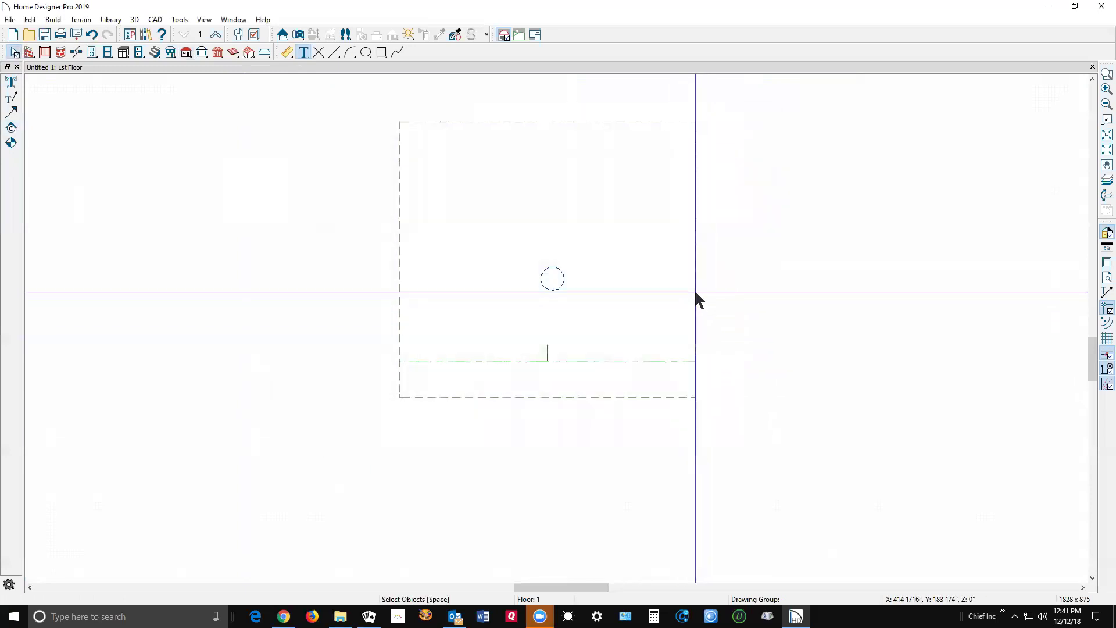
{"action": "left_click", "coordinate": [696, 292]}
{"action": "double_click", "coordinate": [696, 292]}
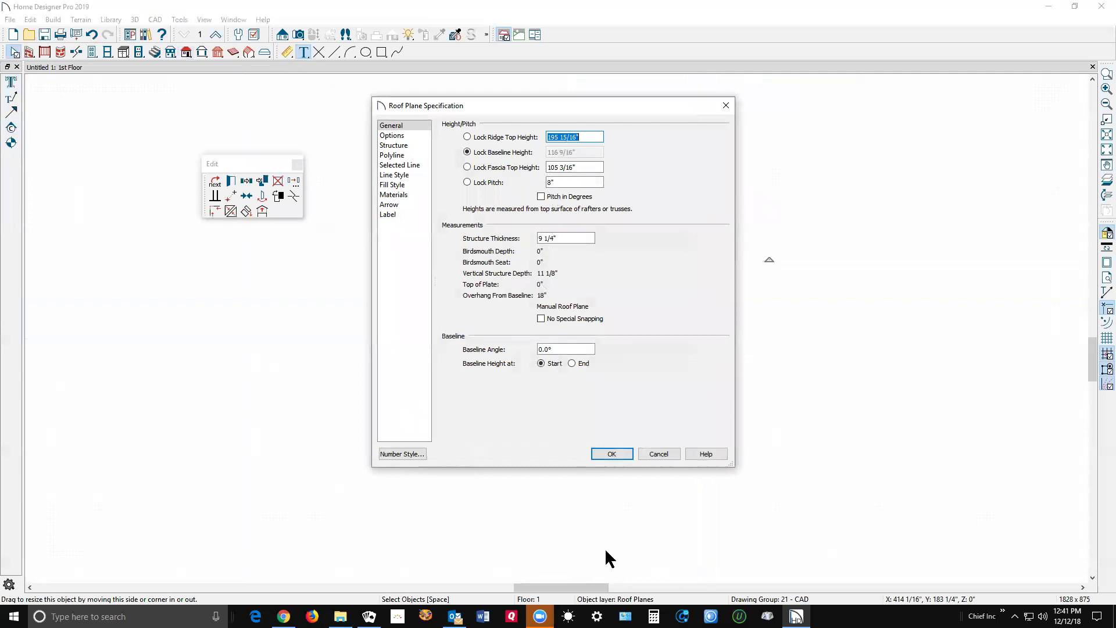
{"action": "left_click", "coordinate": [666, 455]}
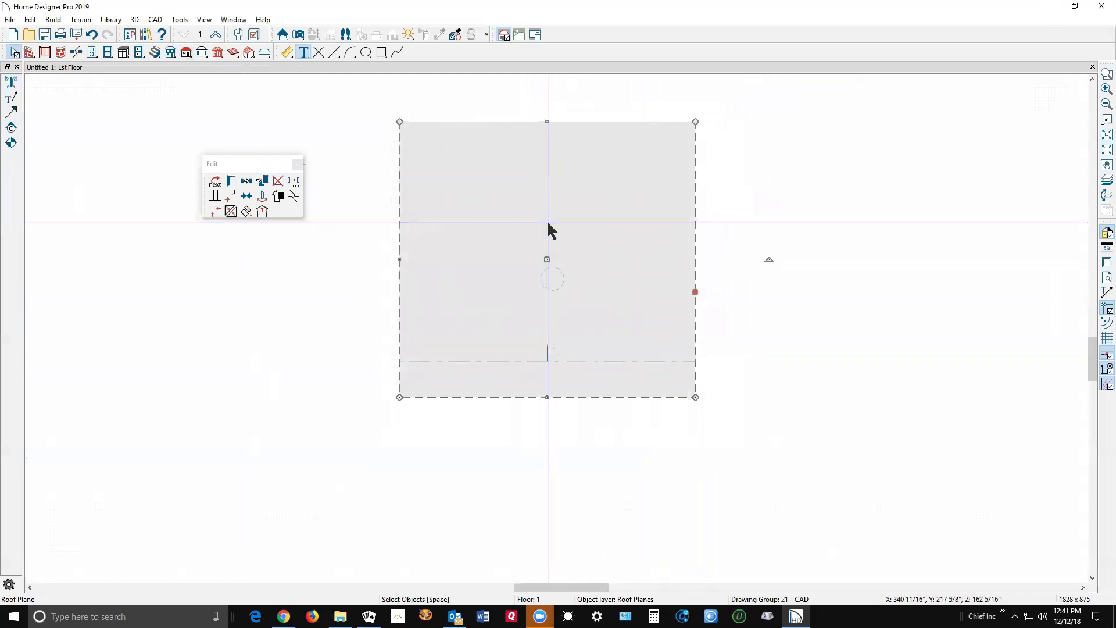
{"action": "left_click", "coordinate": [553, 280]}
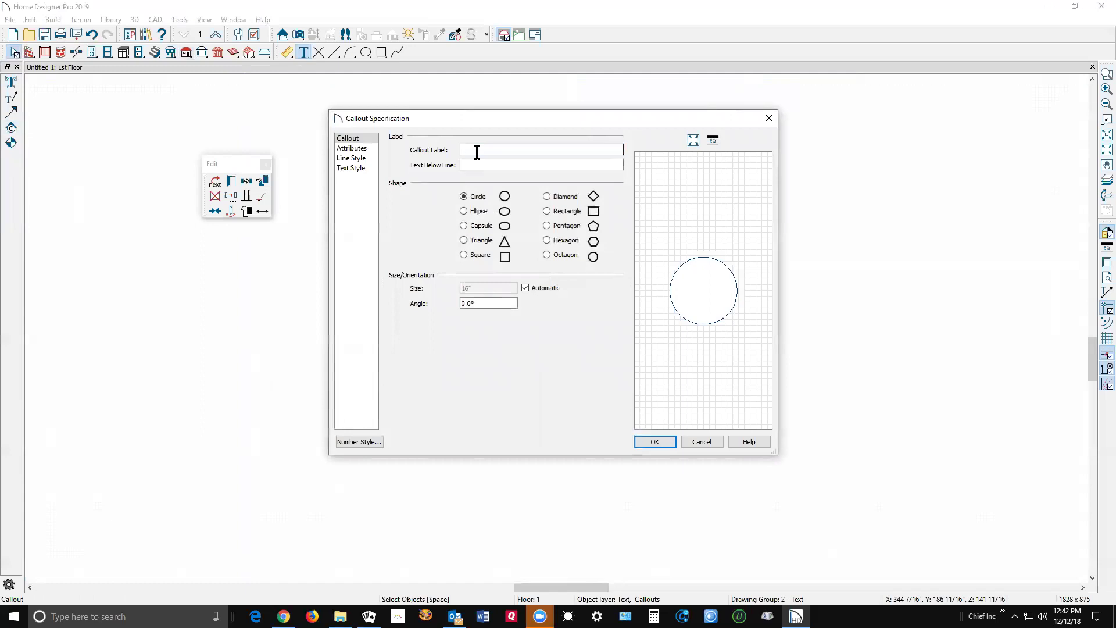
Step: Label the callout 8/12 and give it one large arrow
{"action": "type", "text": "8/1"}
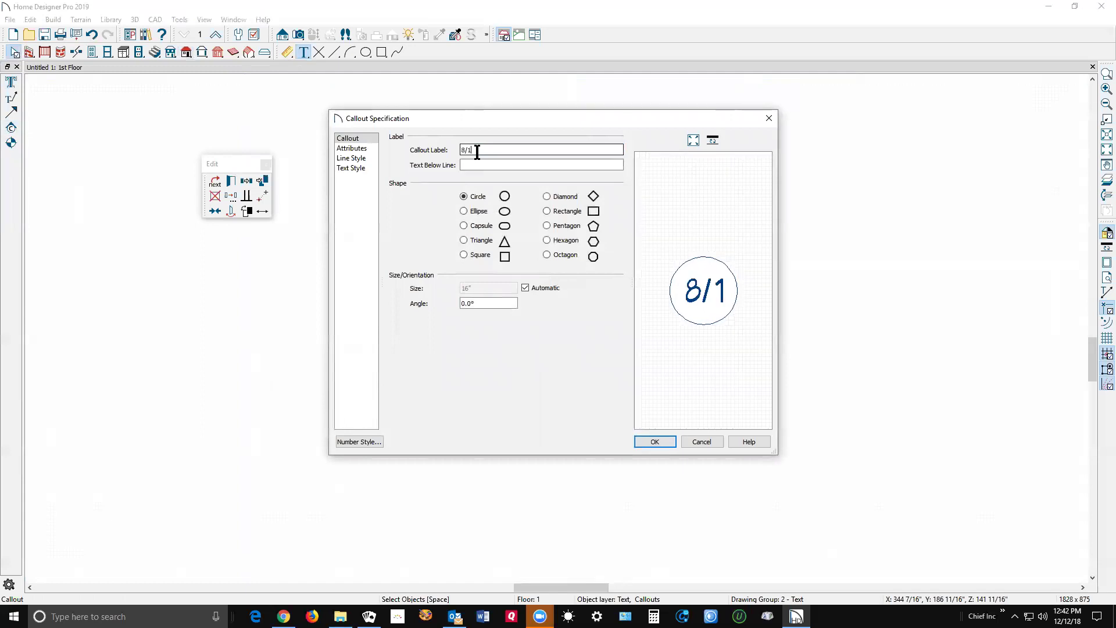
{"action": "type", "text": "2"}
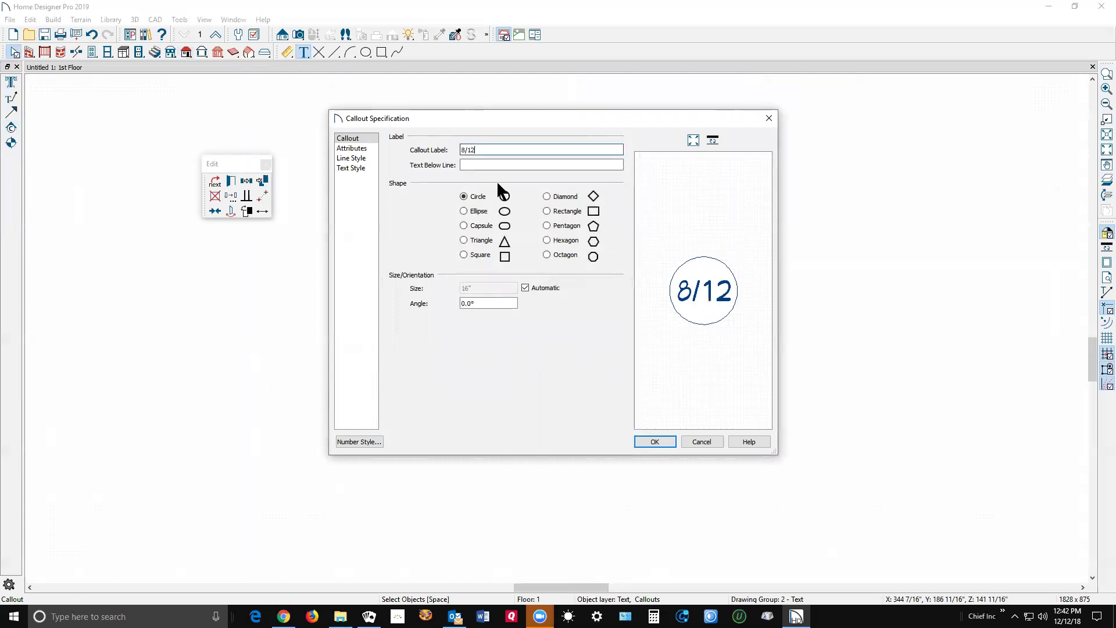
{"action": "left_click", "coordinate": [358, 148]}
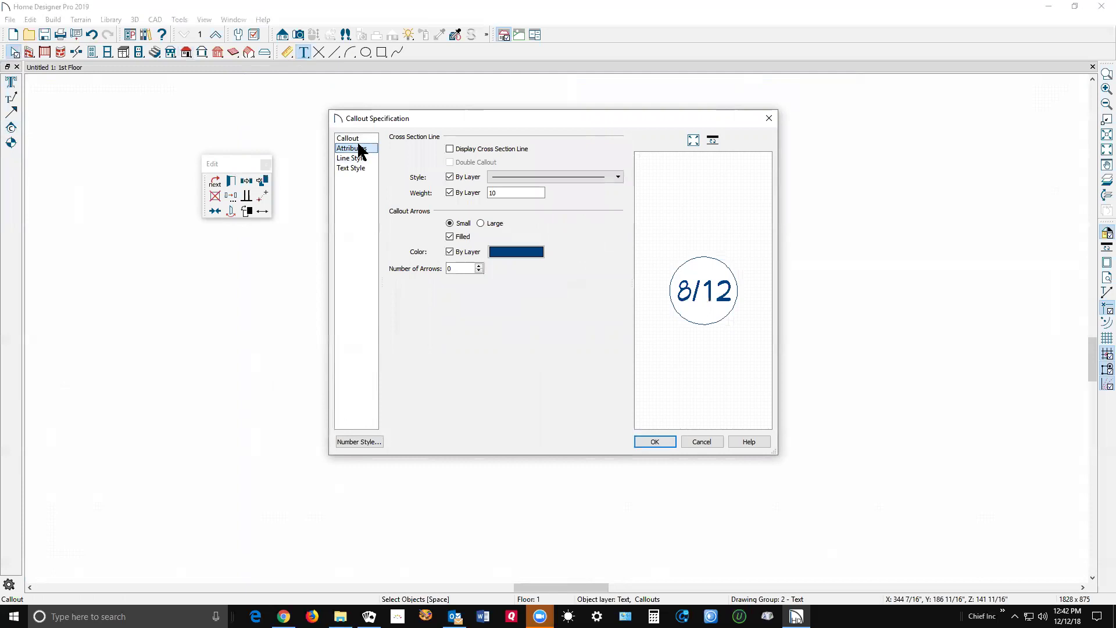
{"action": "left_click", "coordinate": [480, 266]}
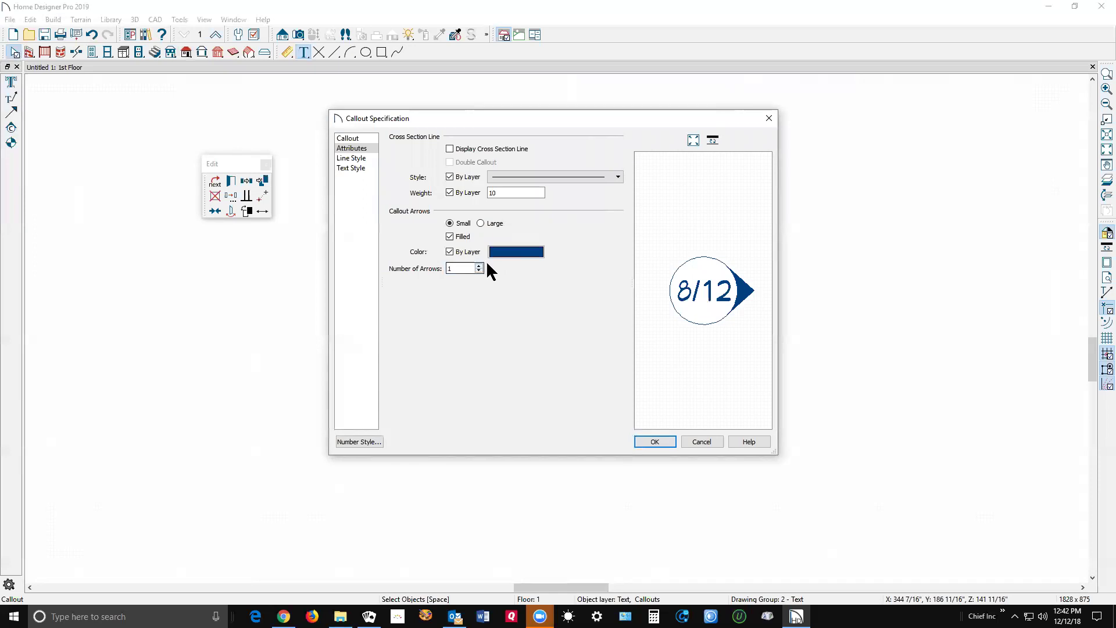
{"action": "left_click", "coordinate": [481, 224]}
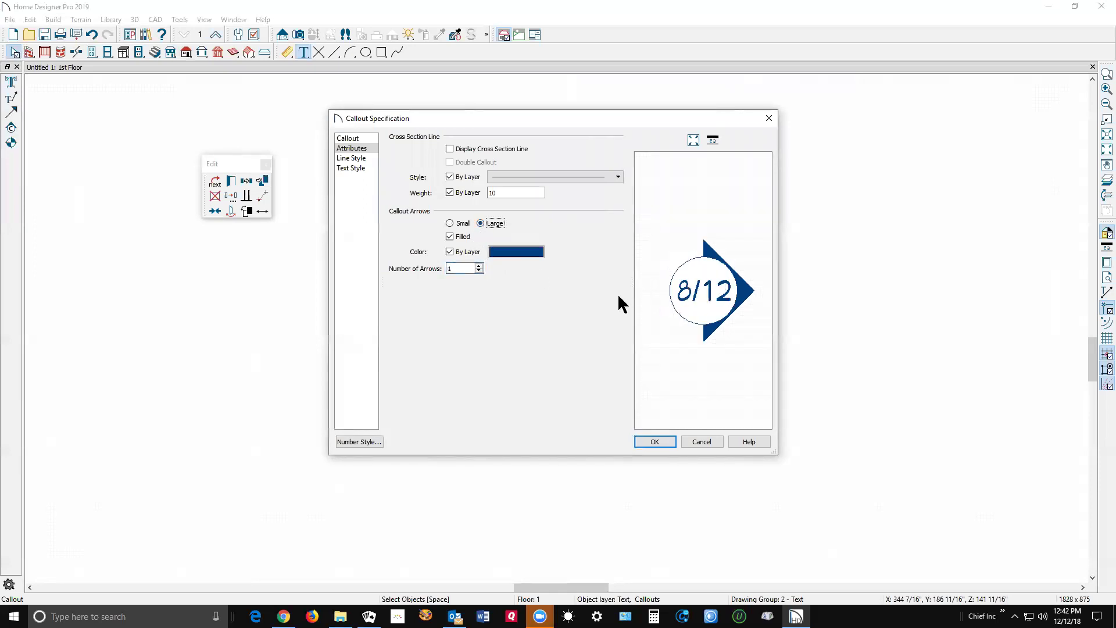
Step: Move the 8/12 callout higher on the roof plane and rotate its arrow to point up
{"action": "left_click", "coordinate": [666, 441]}
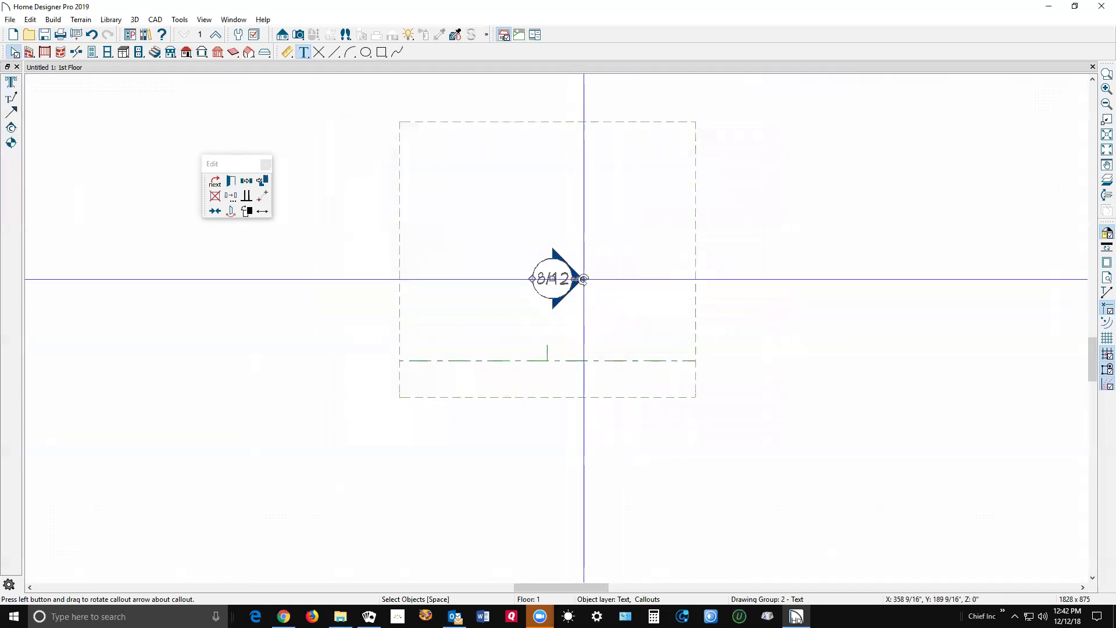
{"action": "left_click_drag", "start_coordinate": [584, 279], "coordinate": [558, 210]}
{"action": "left_click", "coordinate": [668, 434]}
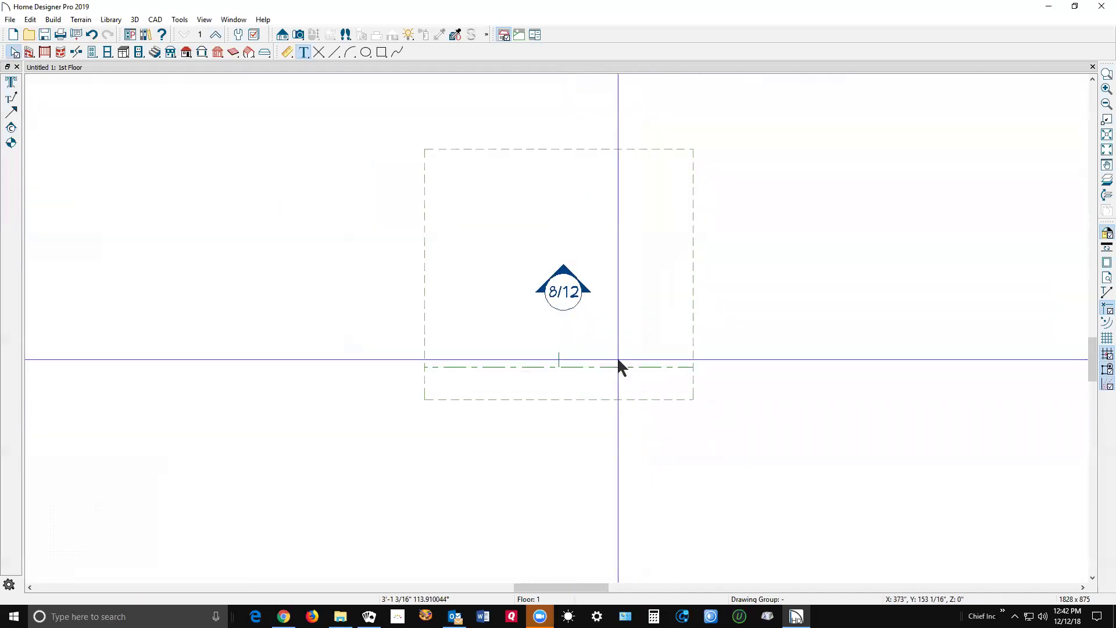
{"action": "left_click", "coordinate": [564, 290]}
{"action": "left_click_drag", "start_coordinate": [563, 291], "coordinate": [620, 239]}
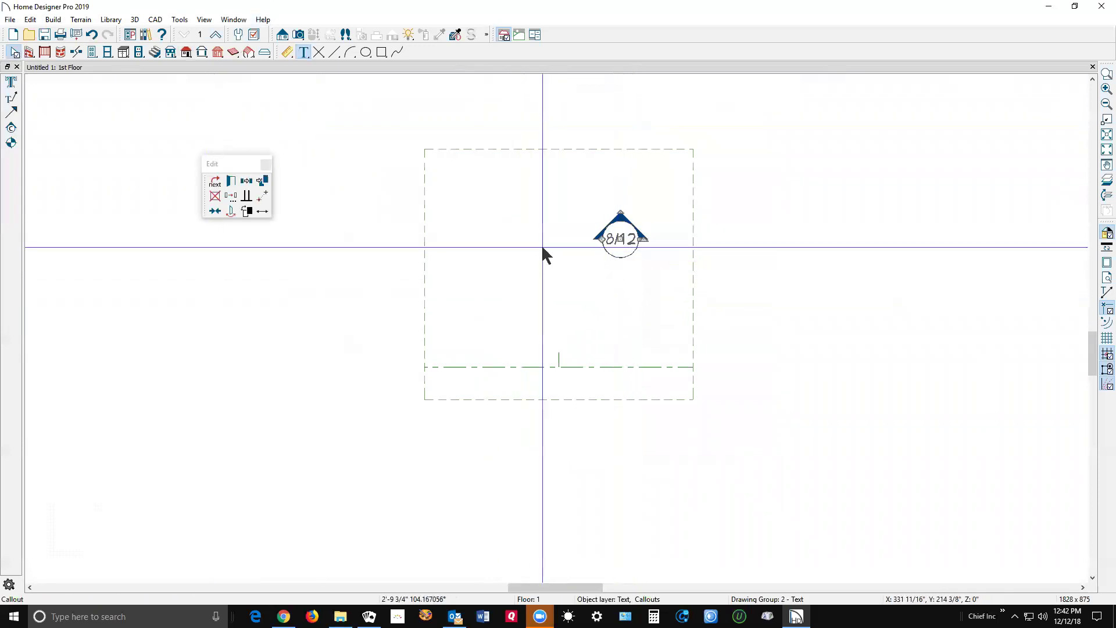
{"action": "left_click_drag", "start_coordinate": [620, 216], "coordinate": [652, 311]}
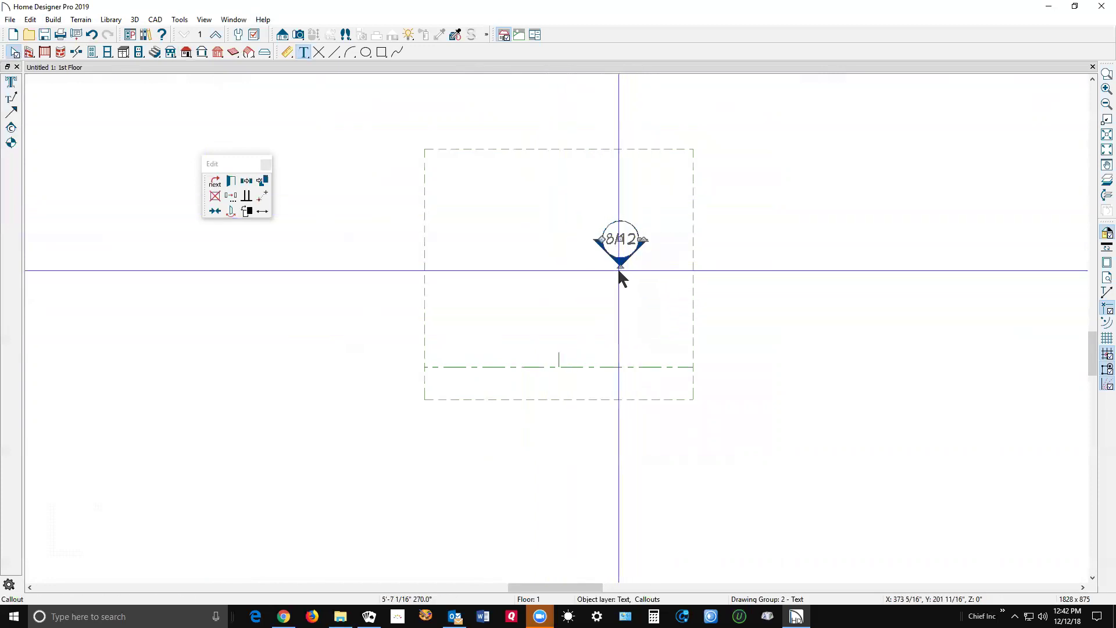
{"action": "left_click_drag", "start_coordinate": [619, 267], "coordinate": [610, 192]}
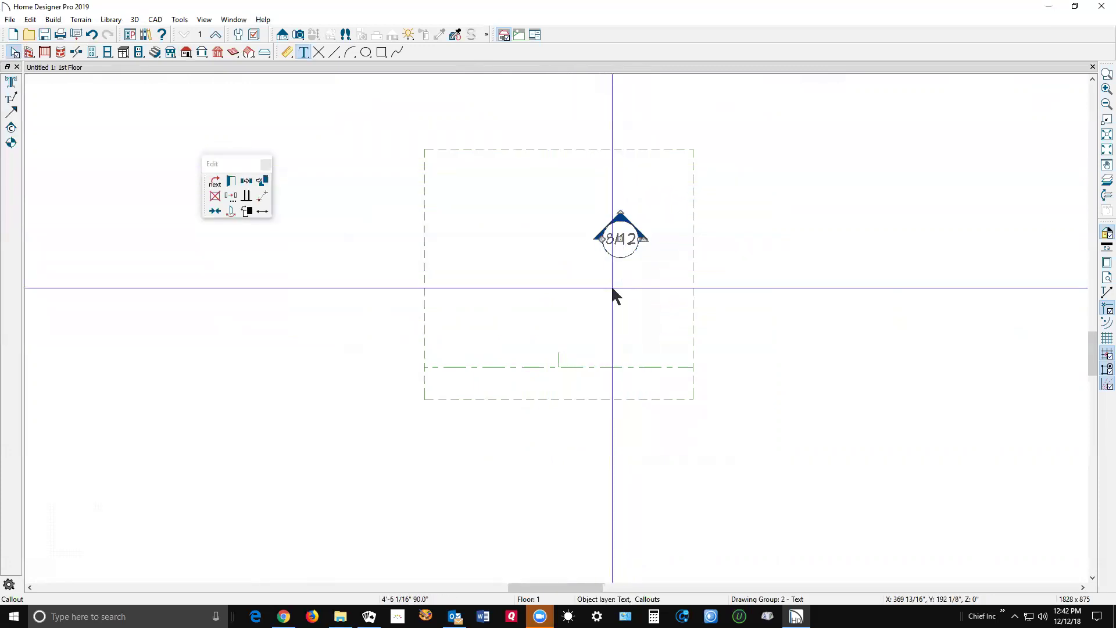
{"action": "key", "text": "Escape"}
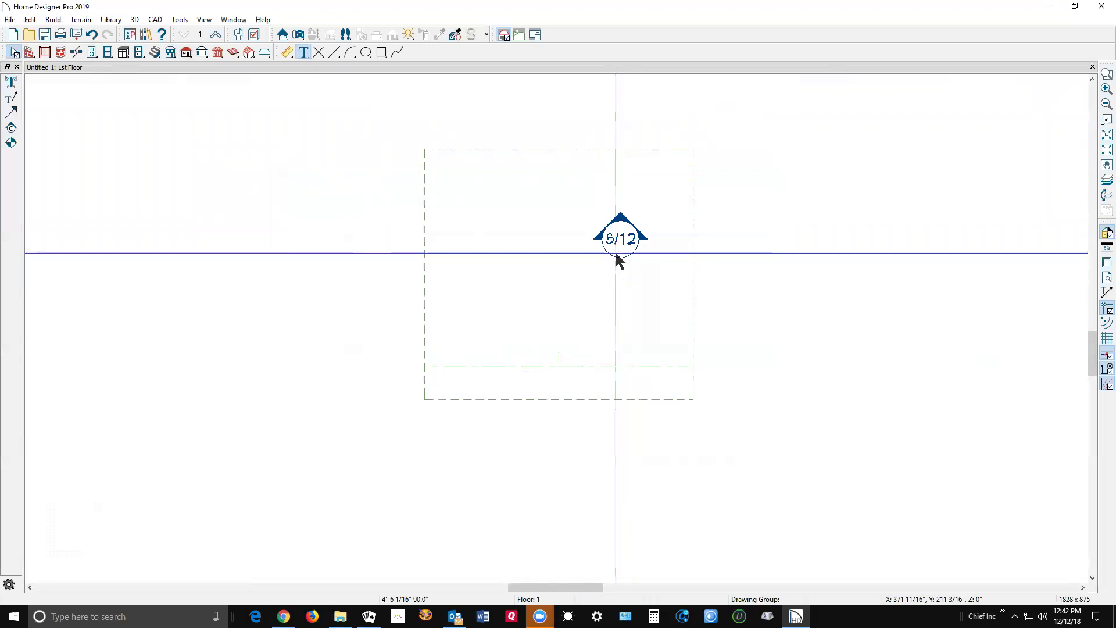
Step: Uncheck Suppress Label so the roof plane's automatic 8/12 pitch label and arrow return
{"action": "left_click", "coordinate": [695, 269]}
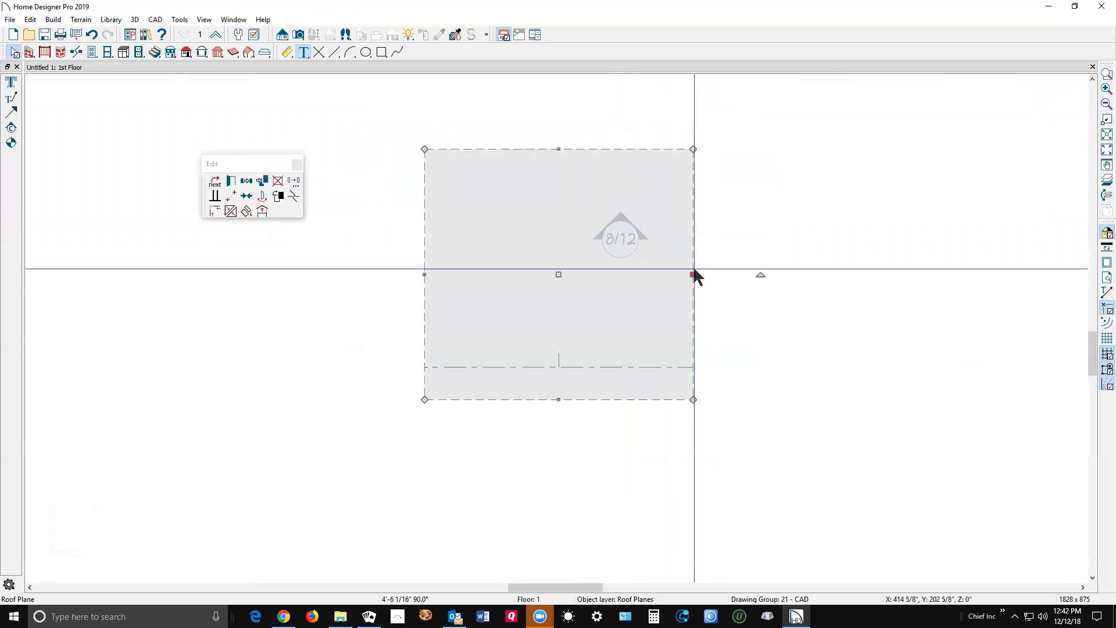
{"action": "double_click", "coordinate": [615, 225]}
{"action": "left_click", "coordinate": [399, 216]}
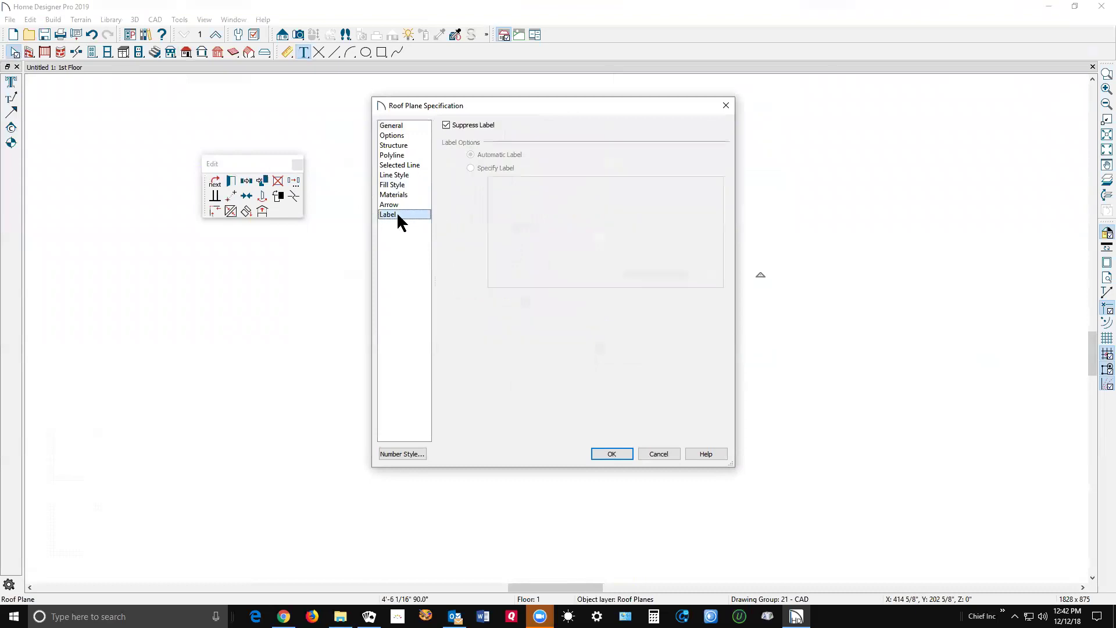
{"action": "left_click", "coordinate": [448, 125]}
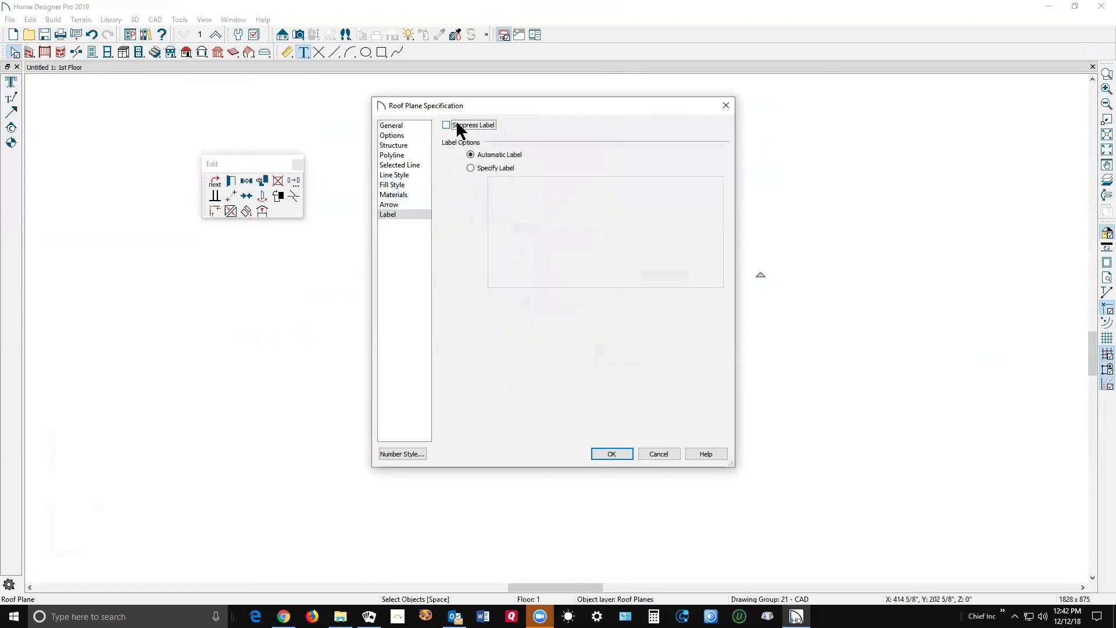
{"action": "left_click", "coordinate": [617, 451]}
{"action": "key", "text": "Escape"}
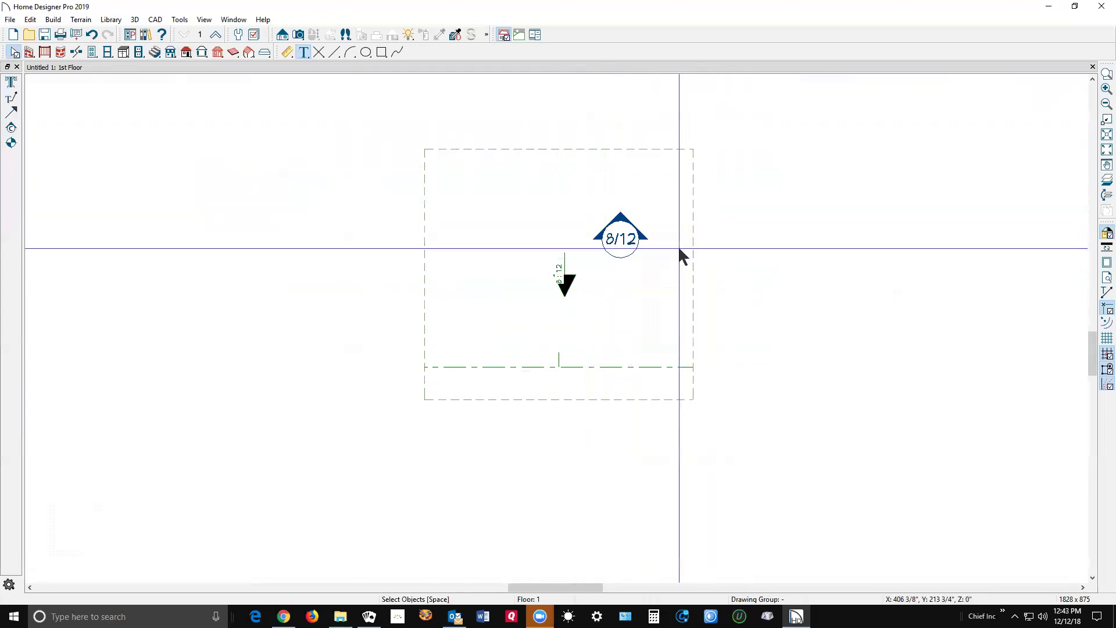
Step: Move the 8/12 callout down-left and suppress the roof plane's automatic pitch label again
{"action": "left_click", "coordinate": [623, 239]}
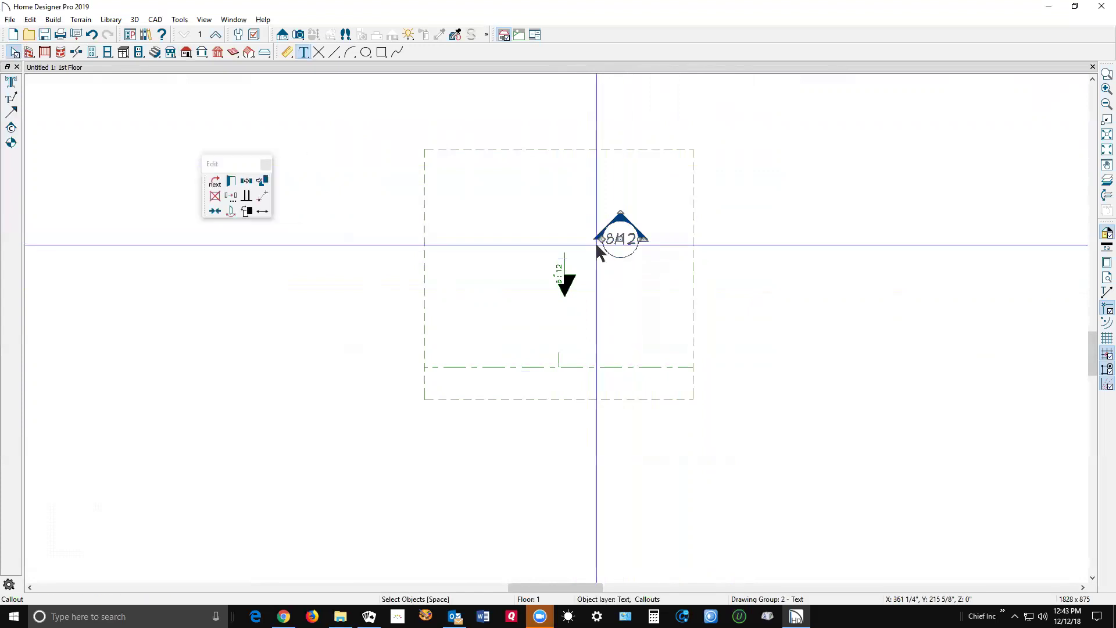
{"action": "left_click_drag", "start_coordinate": [620, 239], "coordinate": [564, 282]}
{"action": "left_click", "coordinate": [607, 325]}
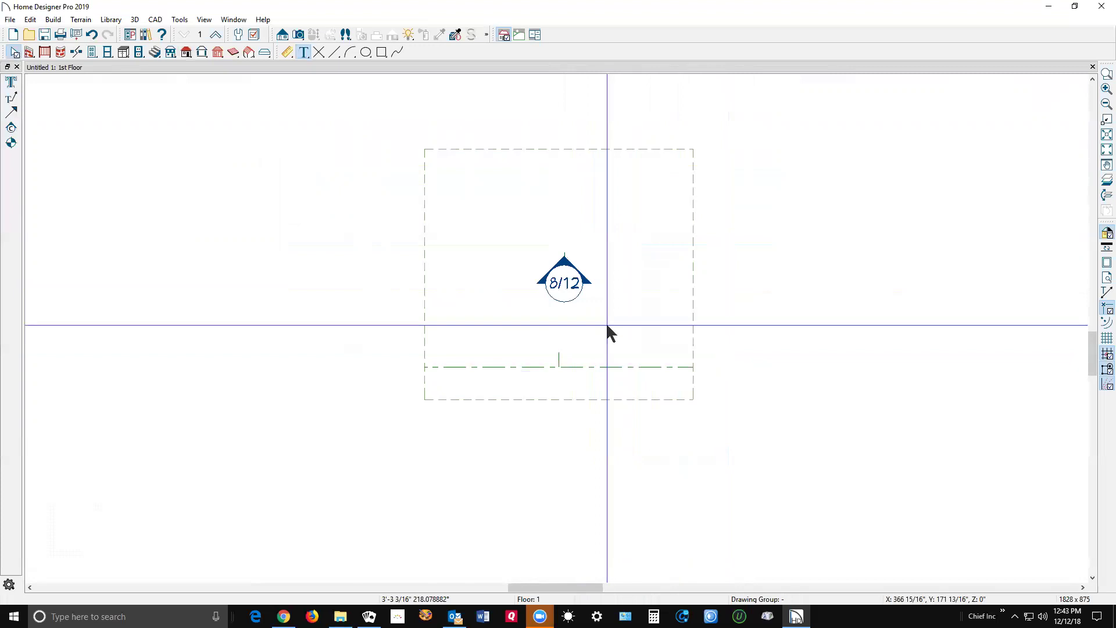
{"action": "double_click", "coordinate": [693, 287]}
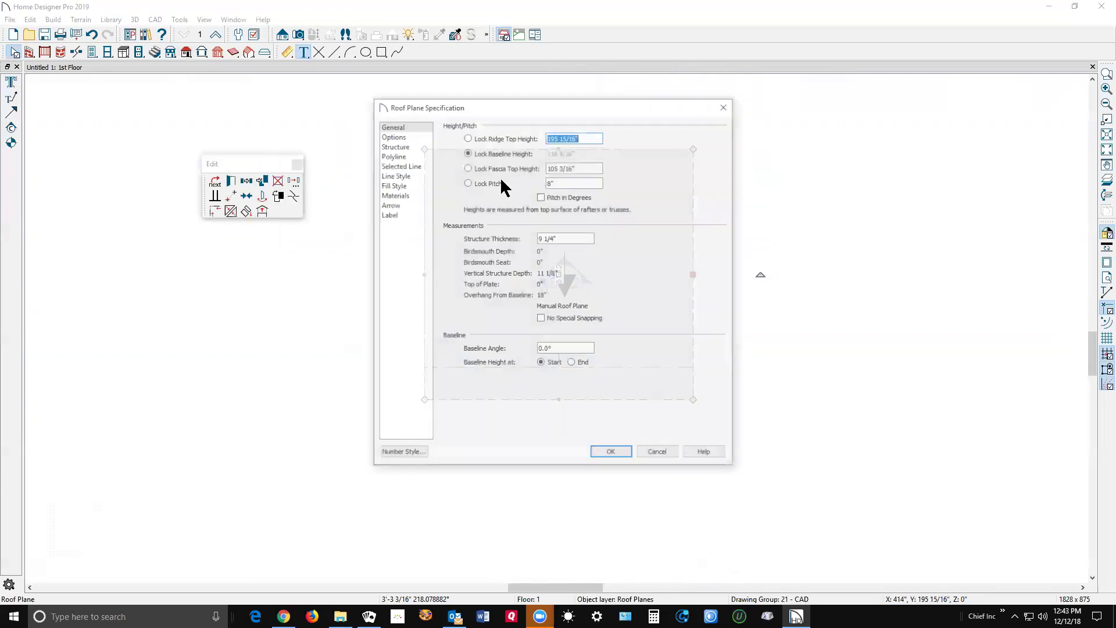
{"action": "left_click", "coordinate": [388, 214]}
{"action": "left_click", "coordinate": [446, 125]}
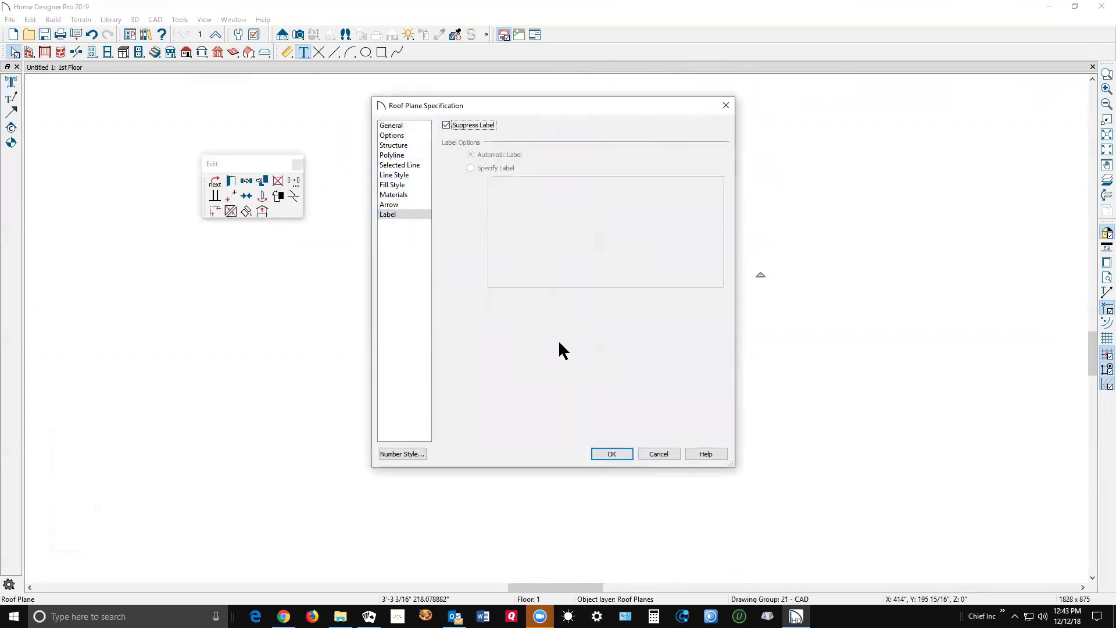
{"action": "left_click", "coordinate": [612, 454]}
Step: Move the 8/12 callout toward the roof plane's right edge
{"action": "left_click", "coordinate": [567, 285]}
{"action": "left_click_drag", "start_coordinate": [564, 285], "coordinate": [657, 284]}
{"action": "left_click", "coordinate": [692, 339]}
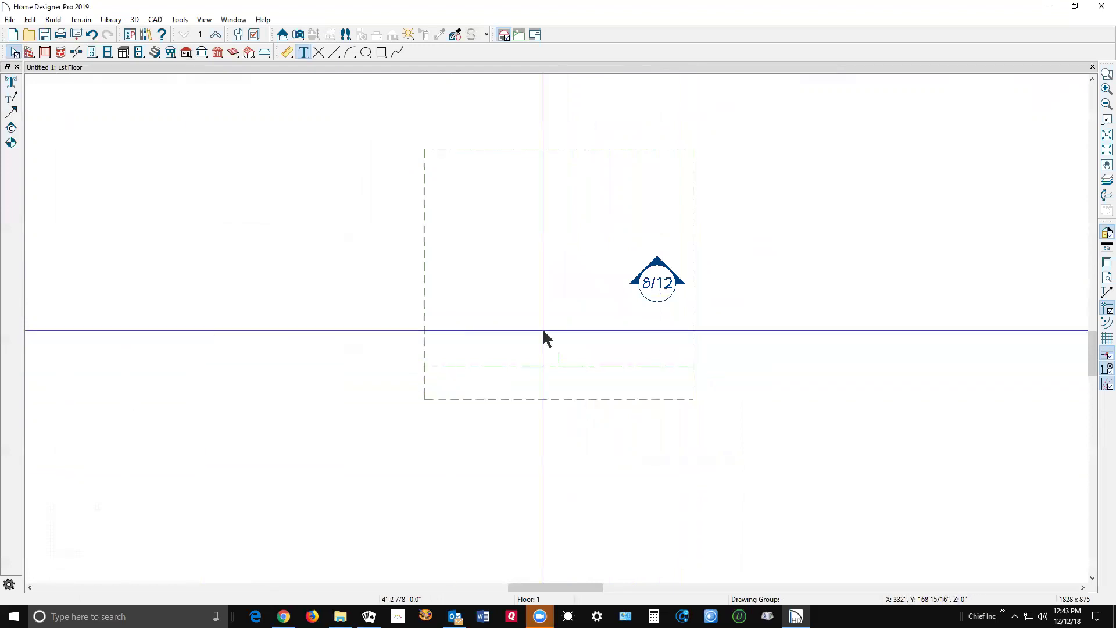
Step: Open the 8/12 callout's Callout Specification and cancel it without changes
{"action": "double_click", "coordinate": [650, 292]}
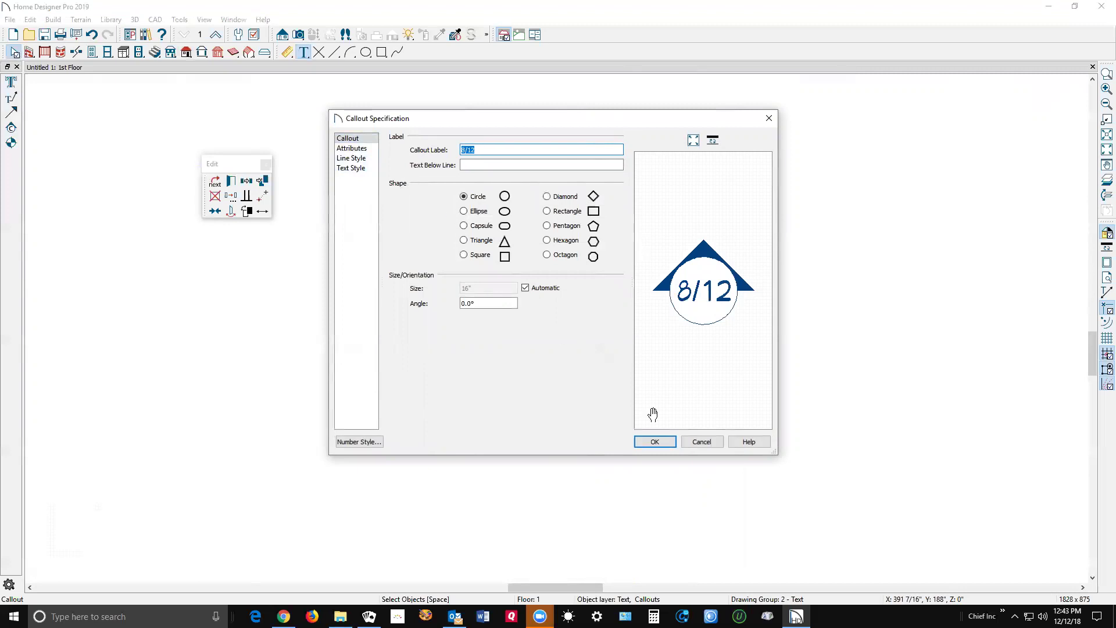
{"action": "left_click", "coordinate": [706, 443]}
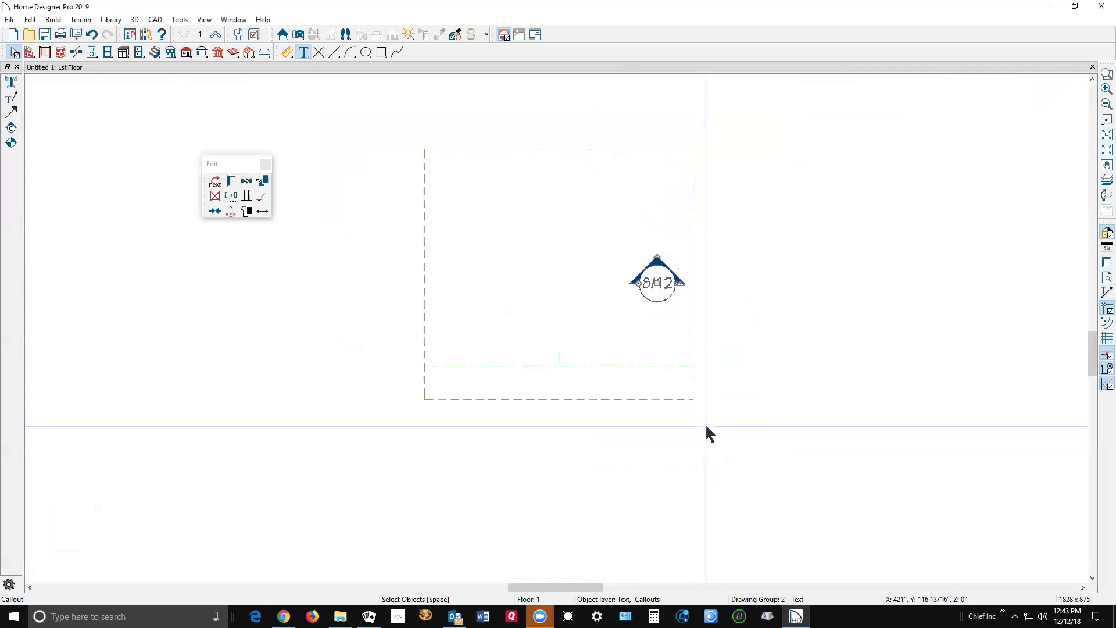
{"action": "left_click", "coordinate": [785, 444]}
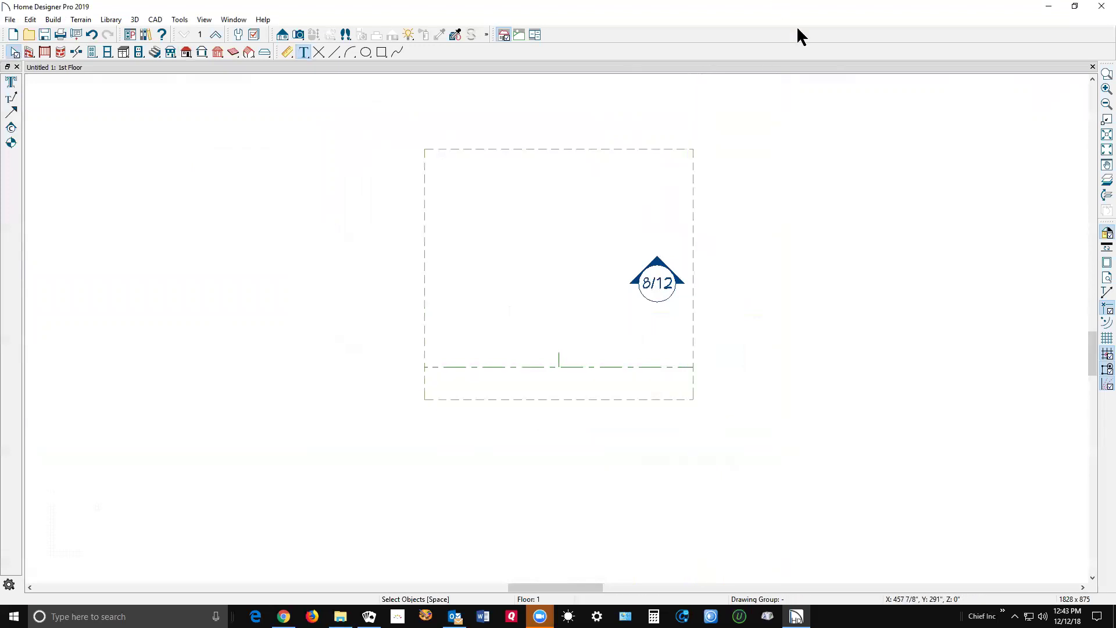
Step: Close Home Designer Pro 2019 without saving and launch Chief Architect Premier X10 (64 bit)
{"action": "left_click", "coordinate": [1099, 8]}
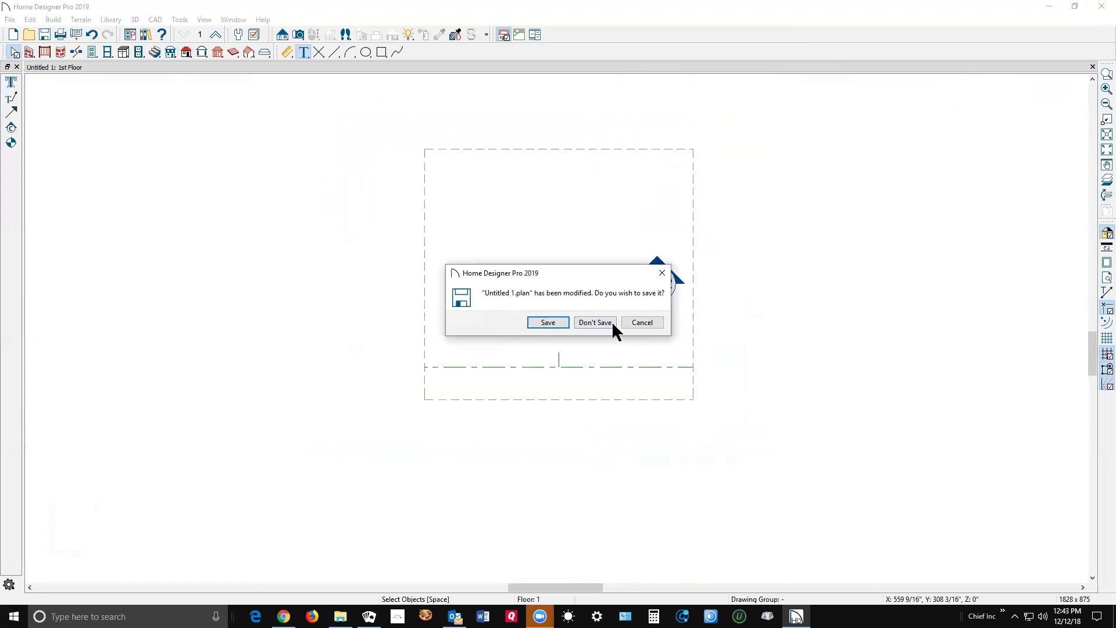
{"action": "left_click", "coordinate": [595, 322]}
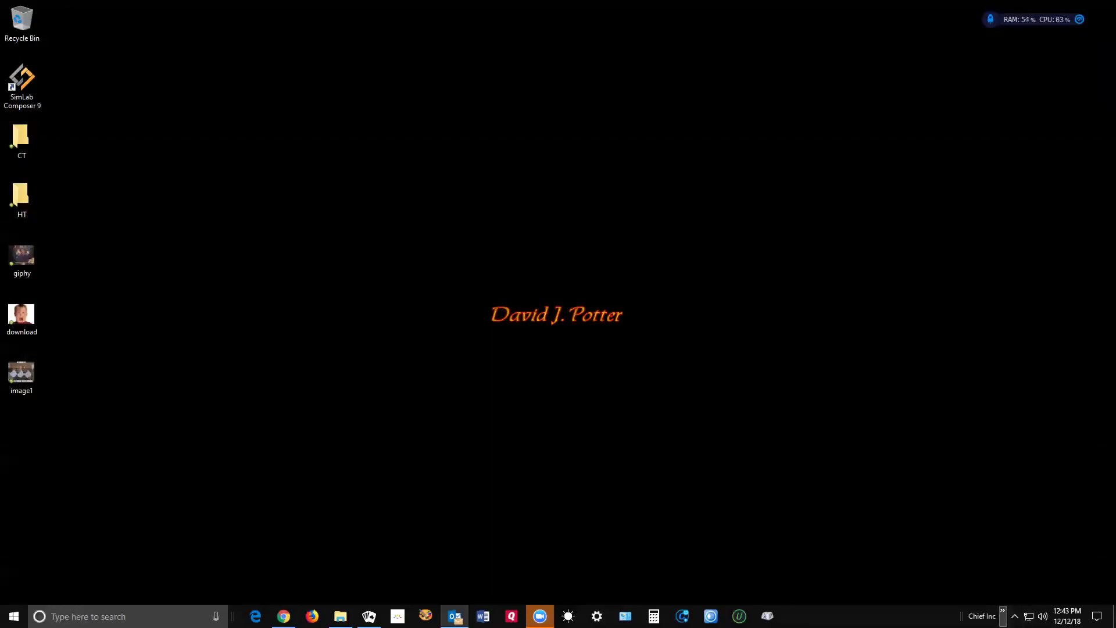
{"action": "left_click", "coordinate": [1003, 613]}
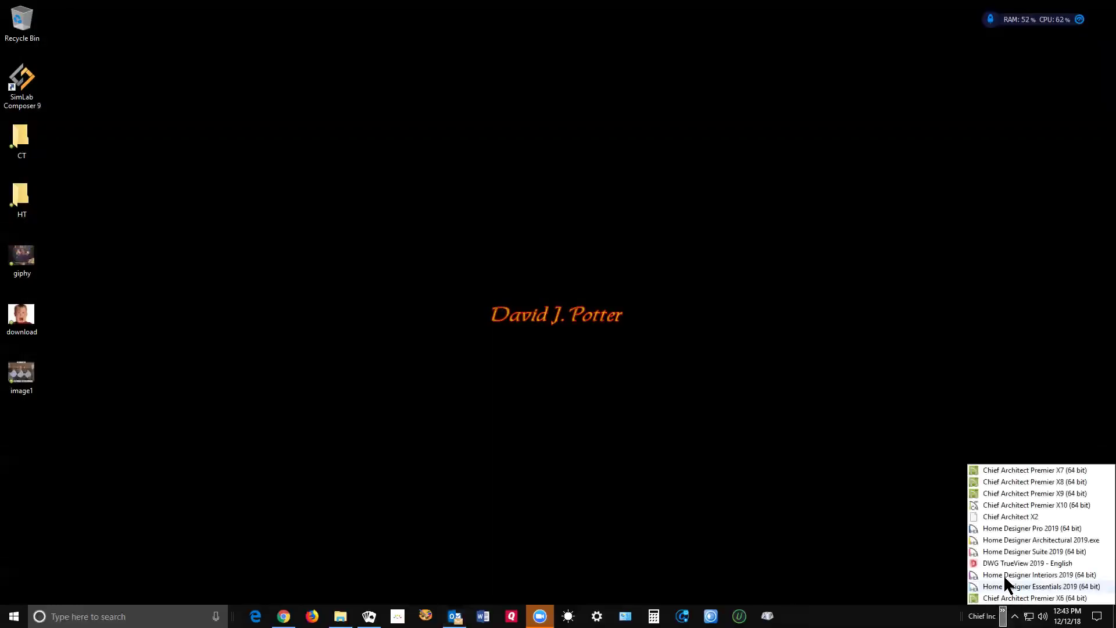
{"action": "left_click", "coordinate": [1009, 504]}
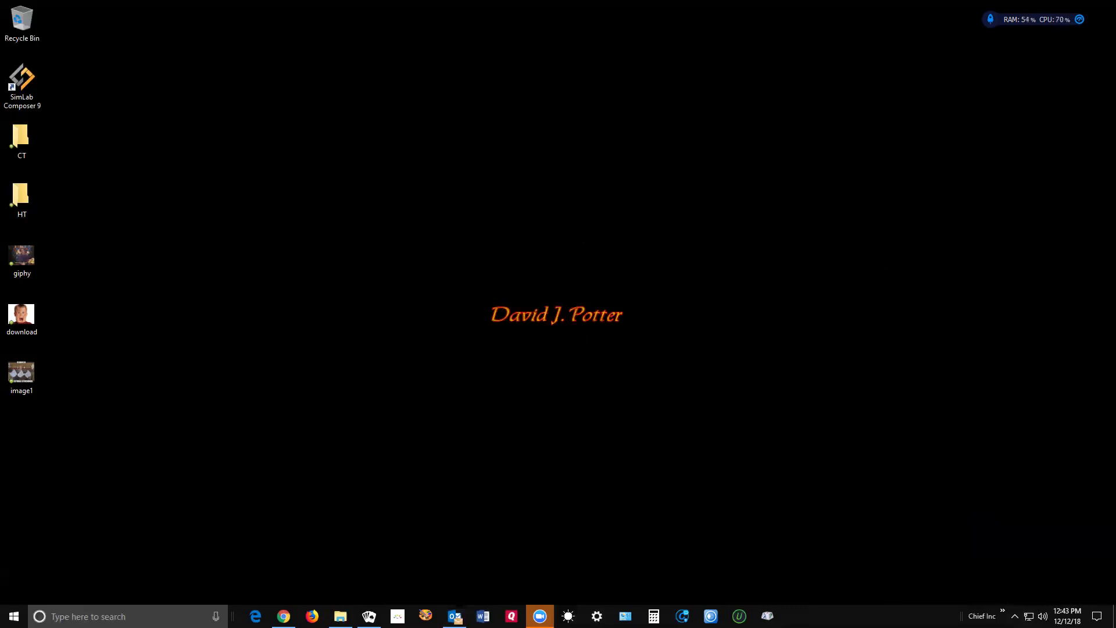
Step: Accept the file association and draw a square roof plane about 10'-2 5/16" across in a new plan
{"action": "left_click", "coordinate": [618, 323]}
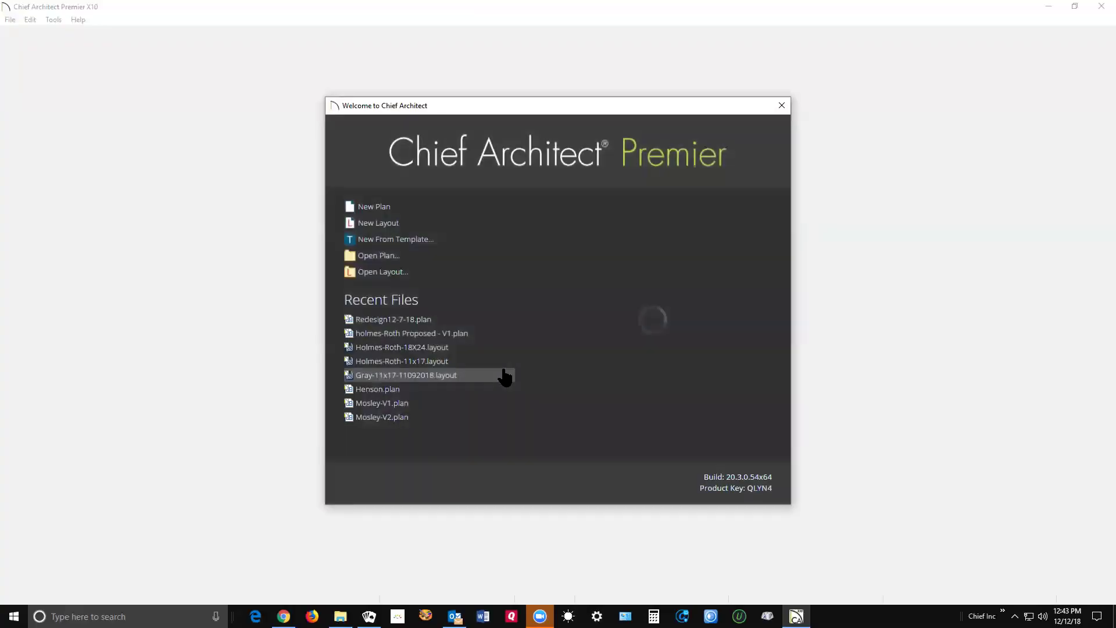
{"action": "left_click", "coordinate": [400, 221]}
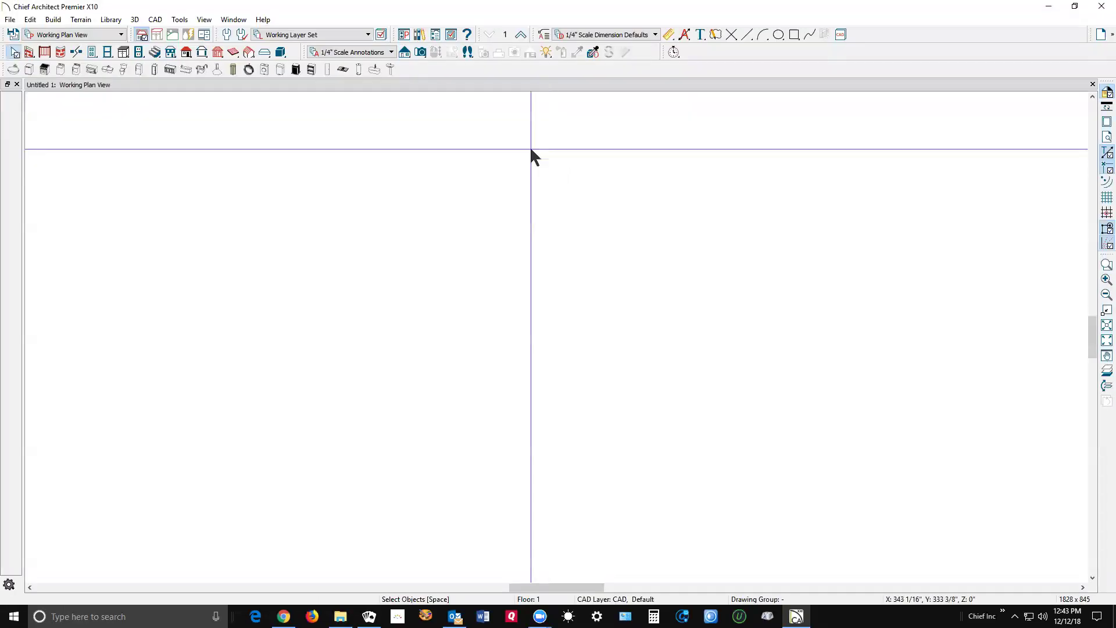
{"action": "left_click", "coordinate": [187, 52]}
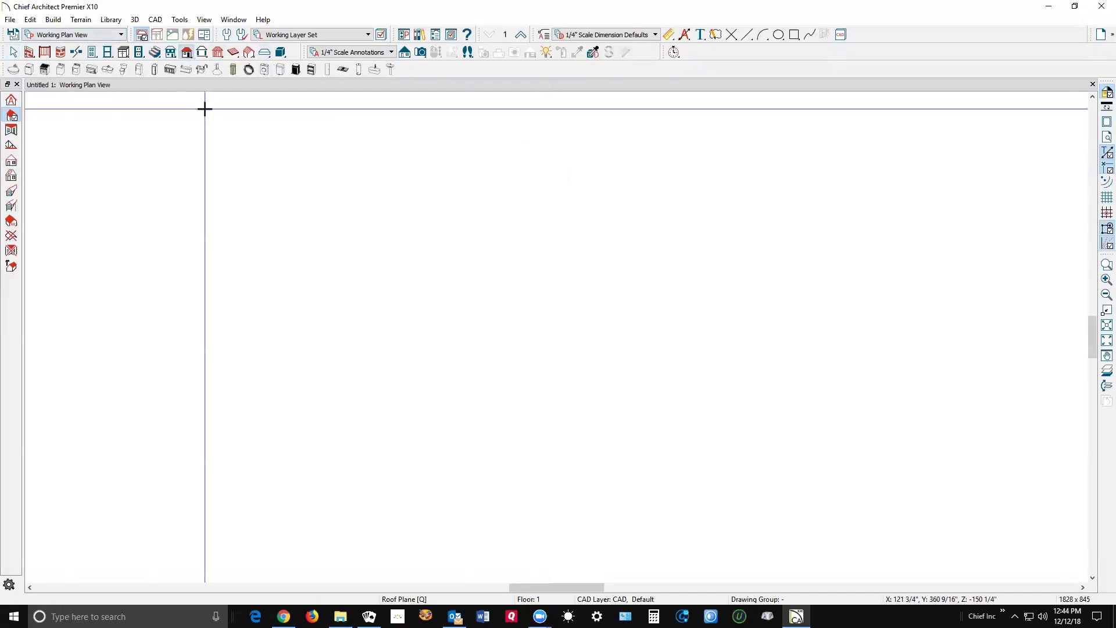
{"action": "left_click_drag", "start_coordinate": [419, 355], "coordinate": [602, 354]}
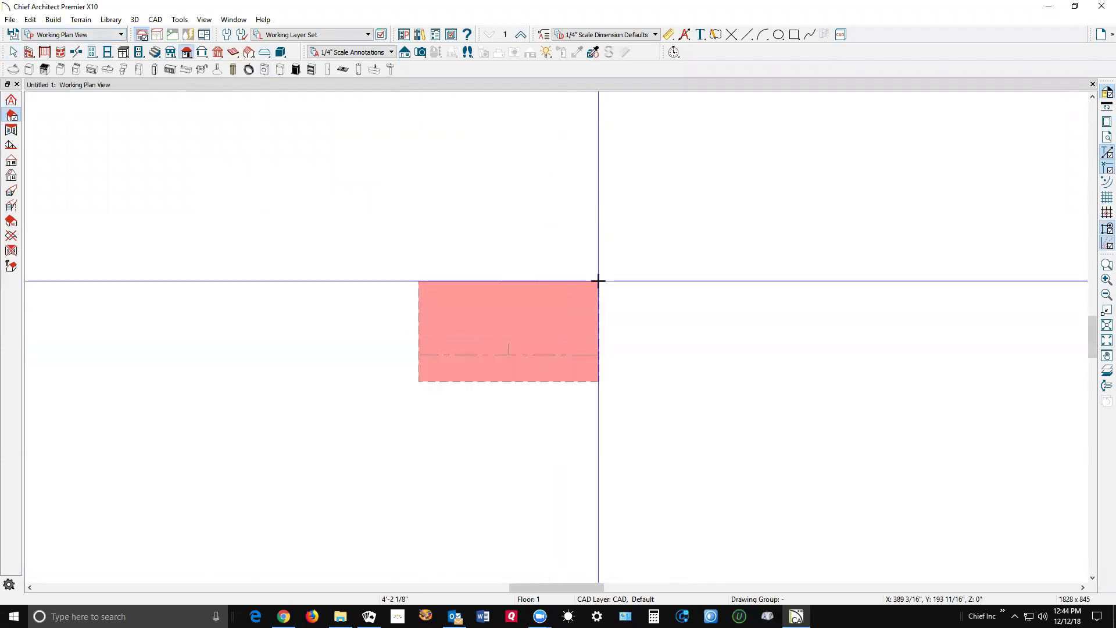
{"action": "left_click", "coordinate": [598, 203]}
{"action": "key", "text": "space"}
{"action": "left_click", "coordinate": [599, 267]}
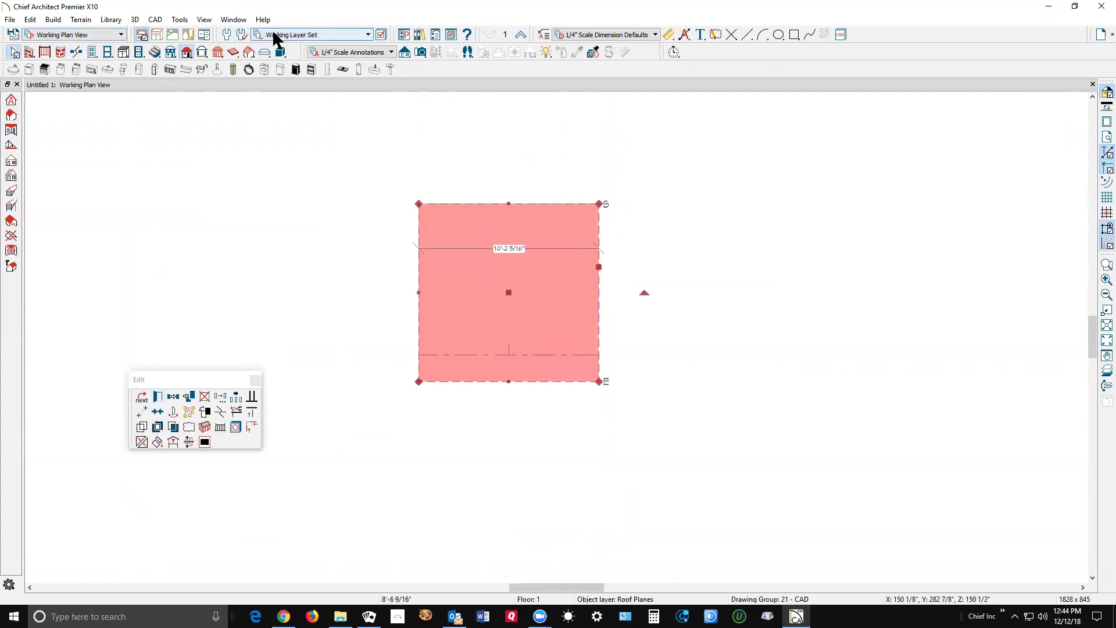
Step: Turn on the Roofs, Labels layer so the roof plane displays its 5:12 pitch label
{"action": "left_click", "coordinate": [381, 36]}
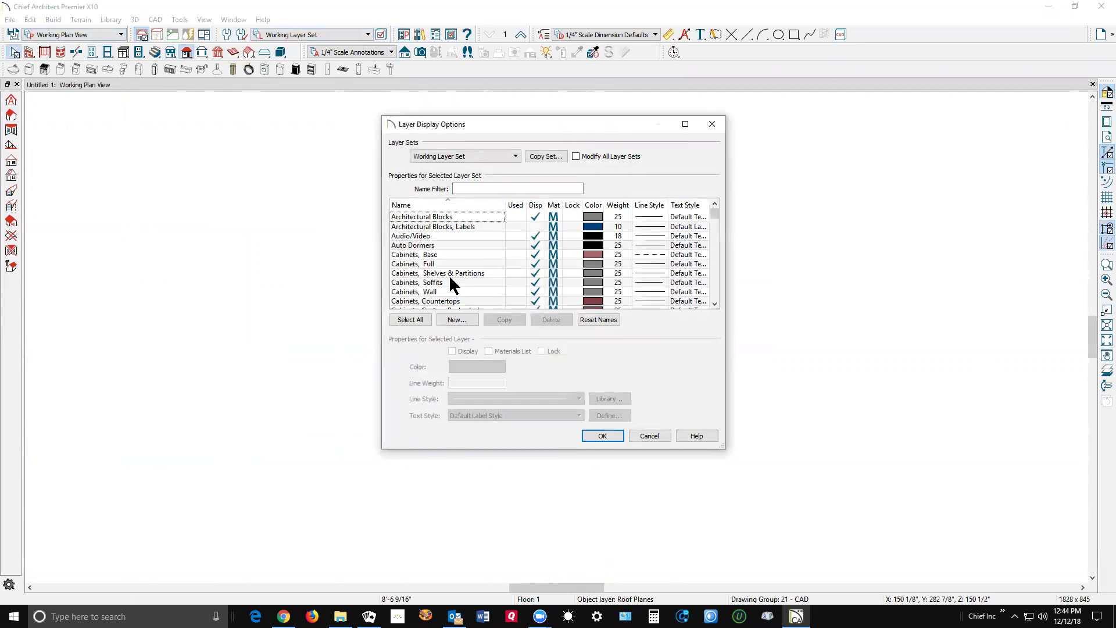
{"action": "type", "text": "ro"}
{"action": "scroll", "coordinate": [481, 235], "scroll_direction": "down", "scroll_amount": 1}
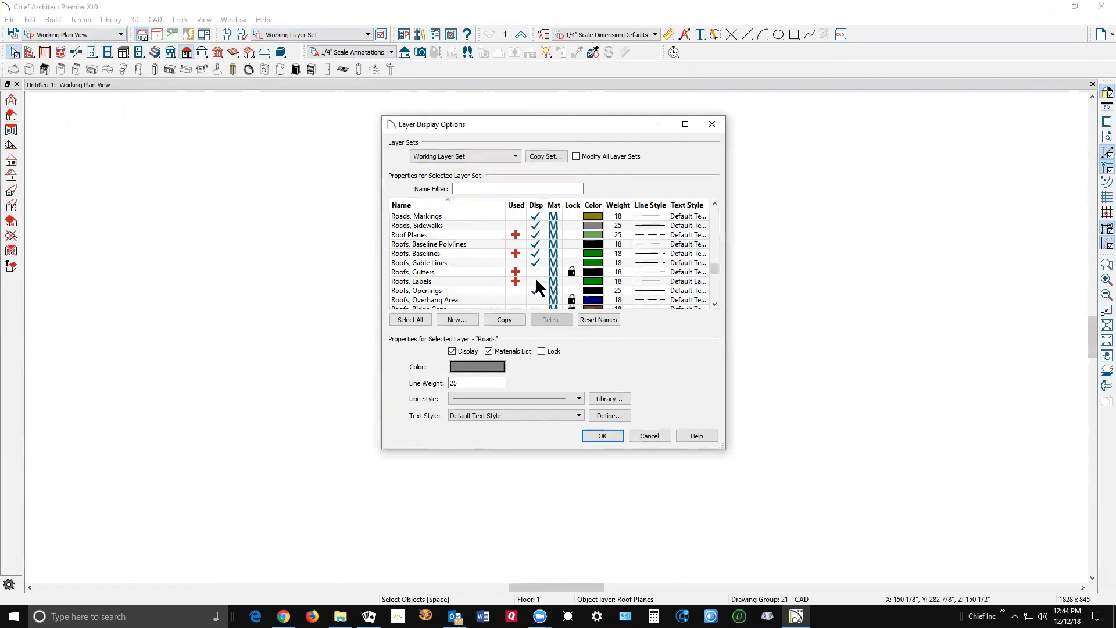
{"action": "left_click", "coordinate": [536, 280]}
{"action": "left_click", "coordinate": [605, 436]}
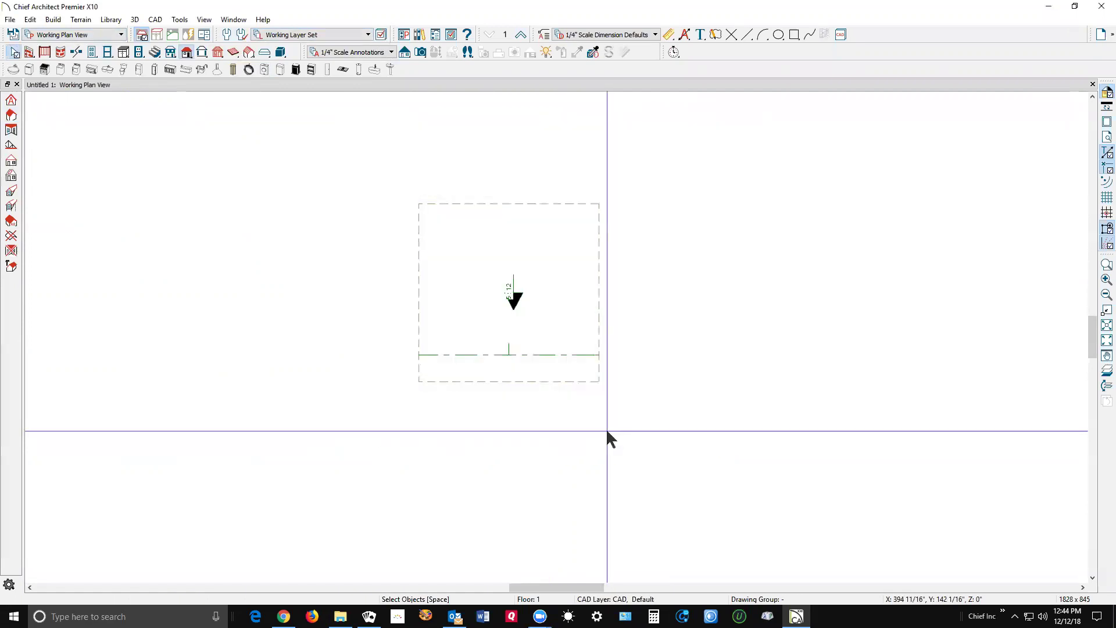
{"action": "scroll", "coordinate": [462, 301], "scroll_direction": "up", "scroll_amount": 5}
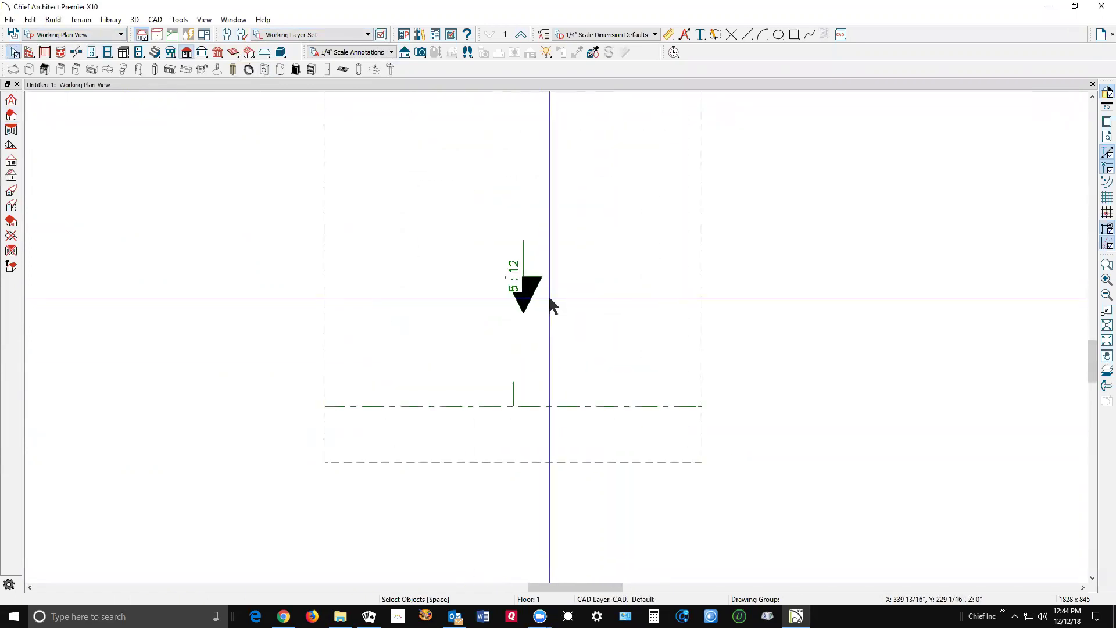
{"action": "scroll", "coordinate": [549, 309], "scroll_direction": "down", "scroll_amount": 1}
{"action": "scroll", "coordinate": [543, 305], "scroll_direction": "up", "scroll_amount": 1}
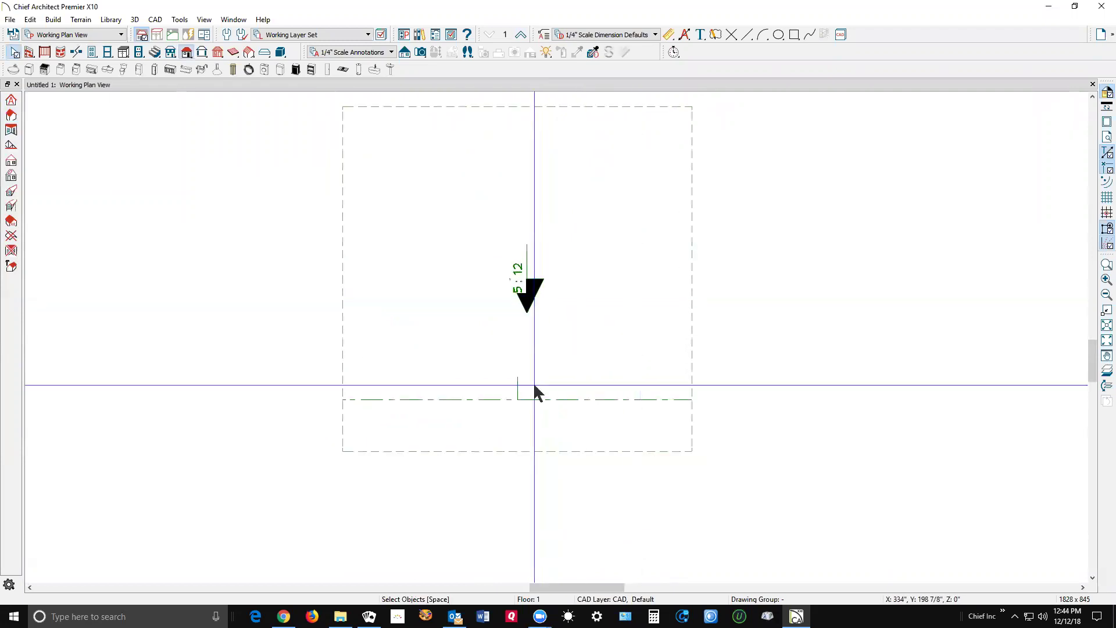
{"action": "left_click", "coordinate": [687, 298]}
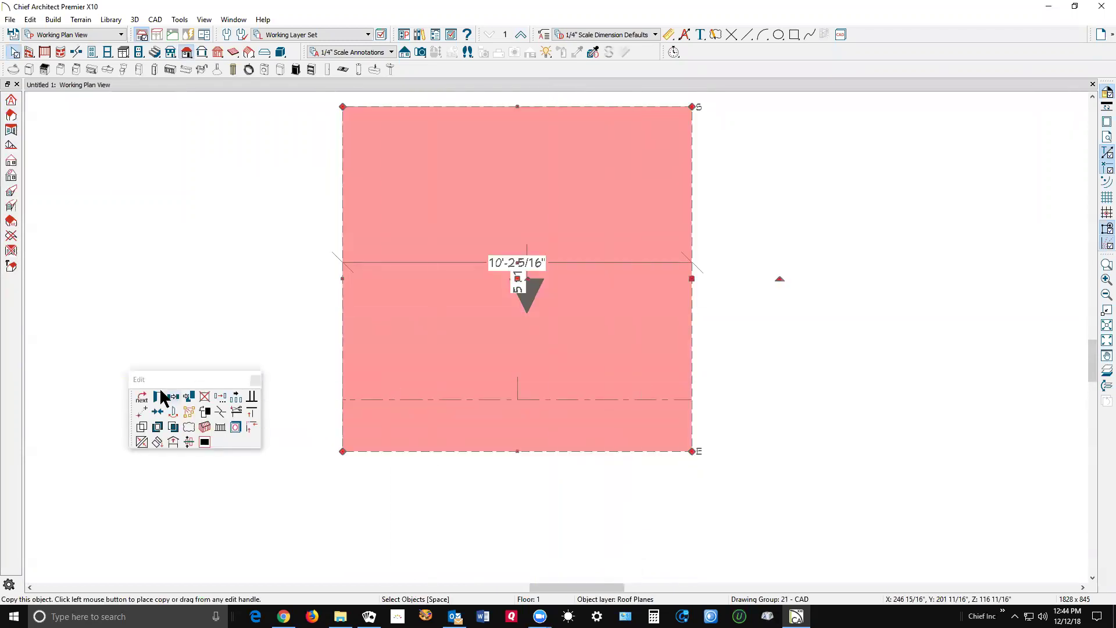
Step: Set the roof plane's label X offset to -60 in its specifications
{"action": "double_click", "coordinate": [383, 278]}
{"action": "left_click", "coordinate": [387, 221]}
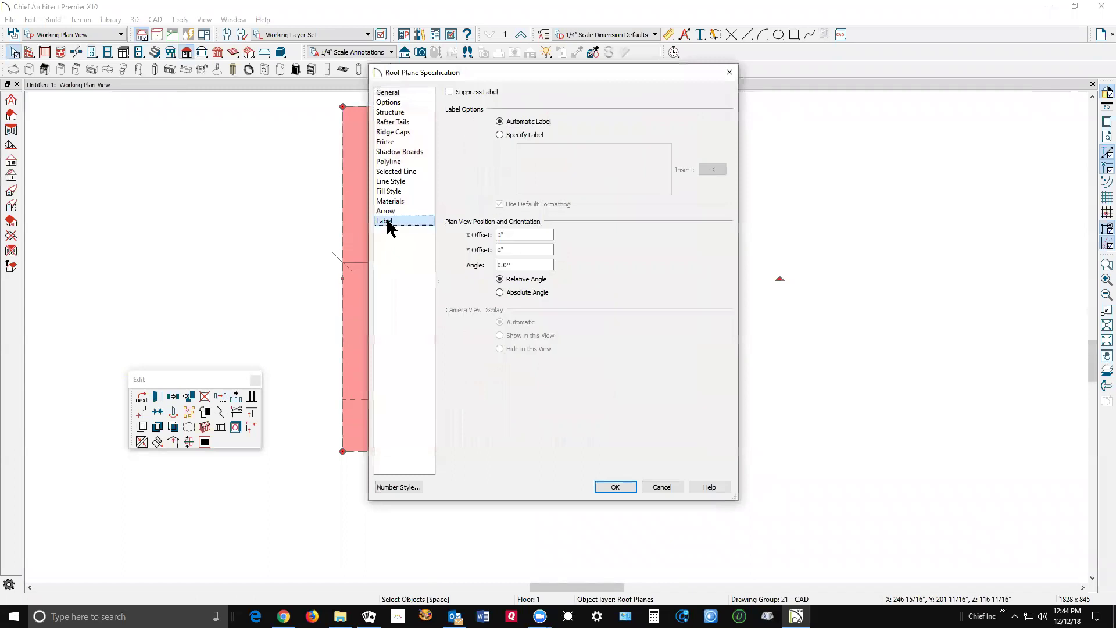
{"action": "double_click", "coordinate": [499, 234]}
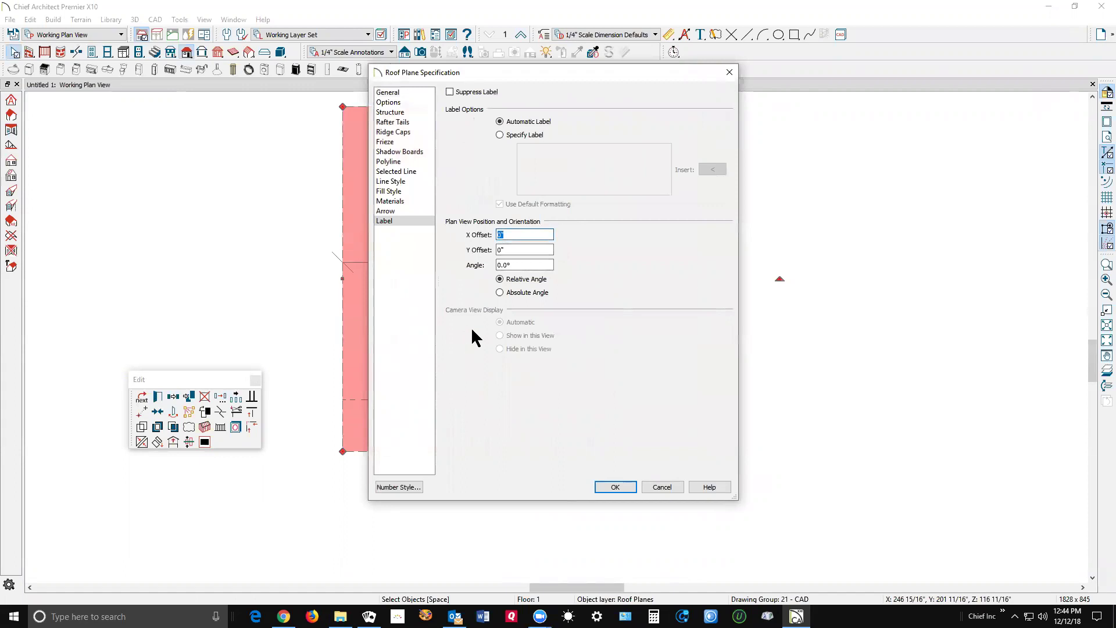
{"action": "type", "text": "-60"}
{"action": "left_click", "coordinate": [613, 487]}
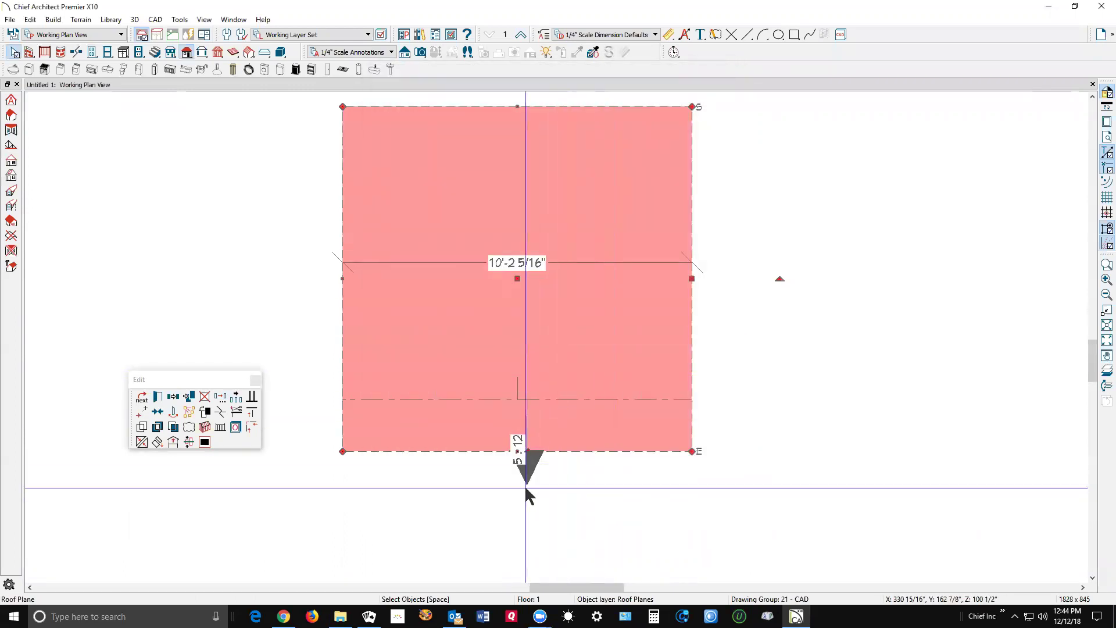
Step: Change the roof label offsets to X 0 and Y -48
{"action": "left_click", "coordinate": [160, 397]}
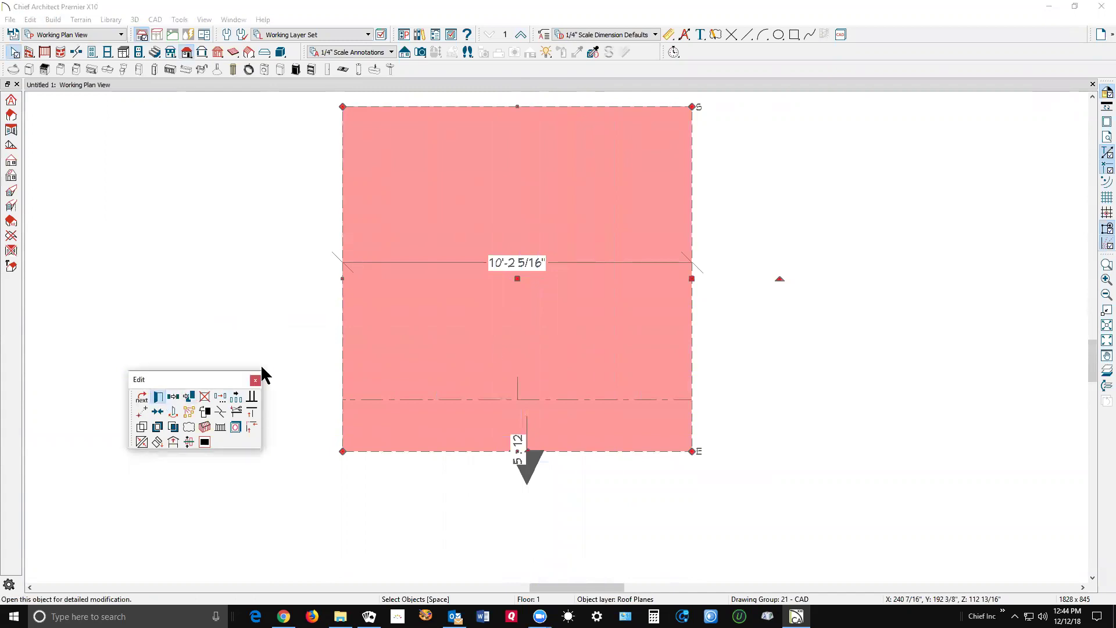
{"action": "left_click", "coordinate": [385, 221]}
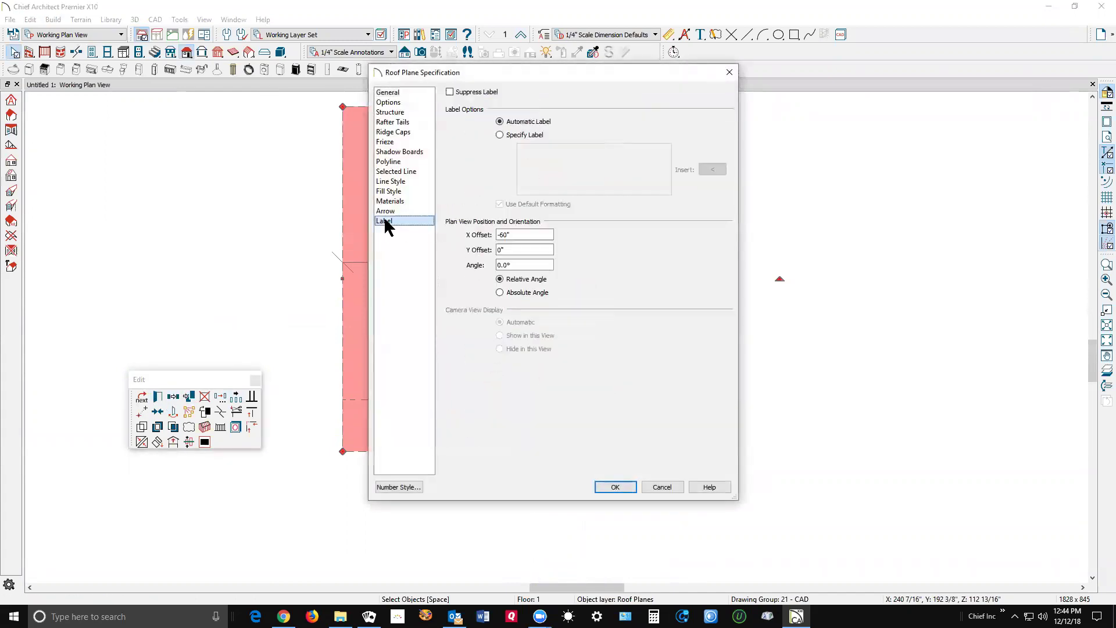
{"action": "left_click", "coordinate": [523, 235]}
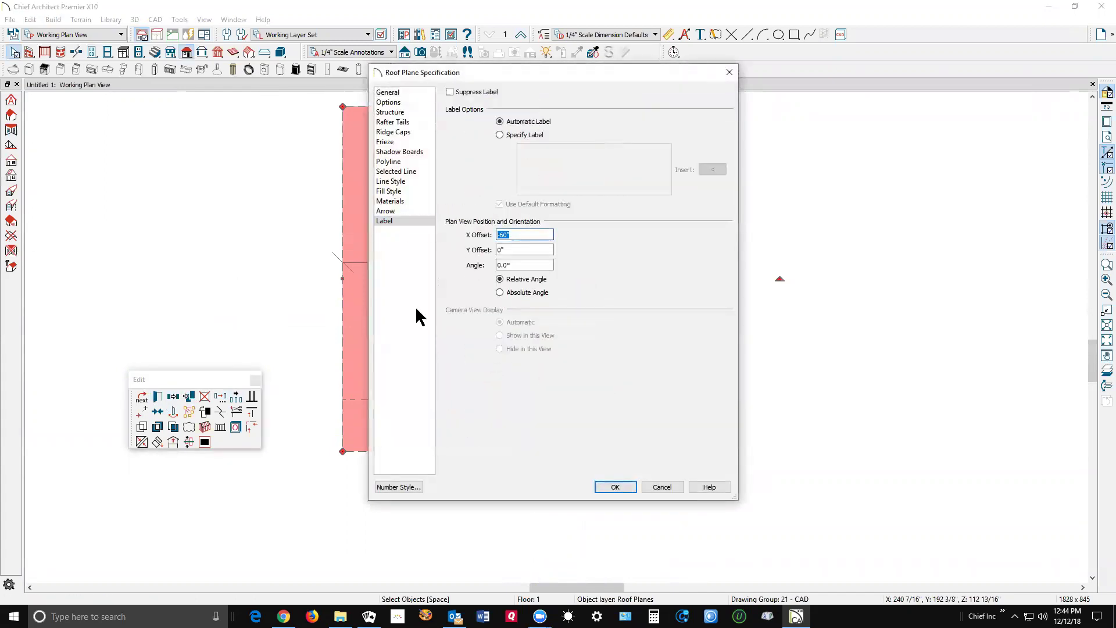
{"action": "type", "text": "0"}
{"action": "key", "text": "Tab"}
{"action": "type", "text": "-48"}
{"action": "left_click", "coordinate": [620, 486]}
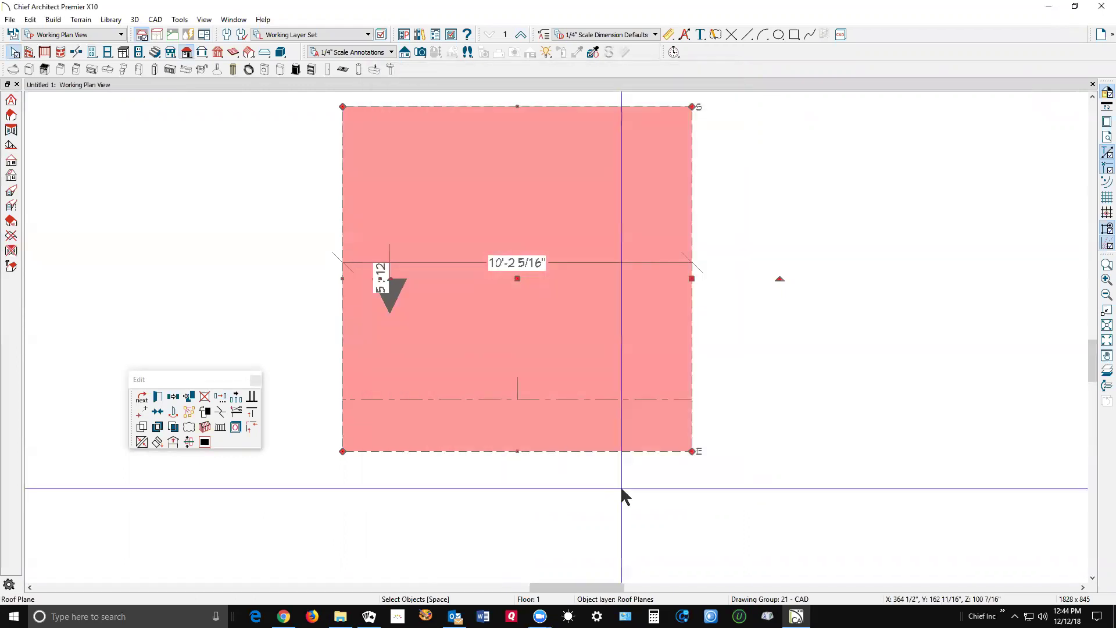
{"action": "key", "text": "Escape"}
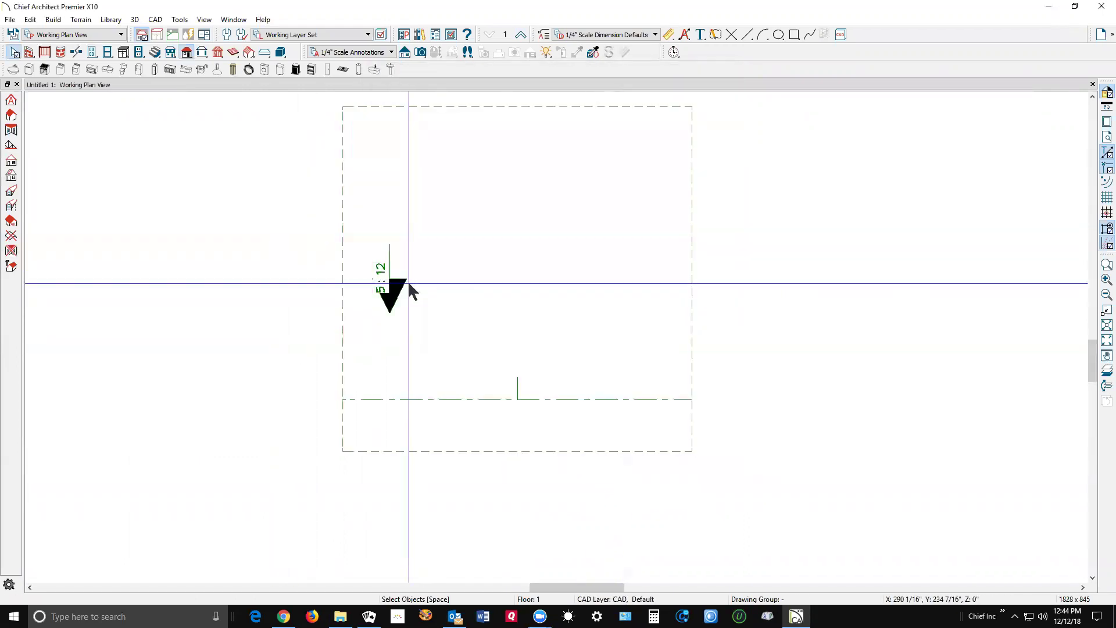